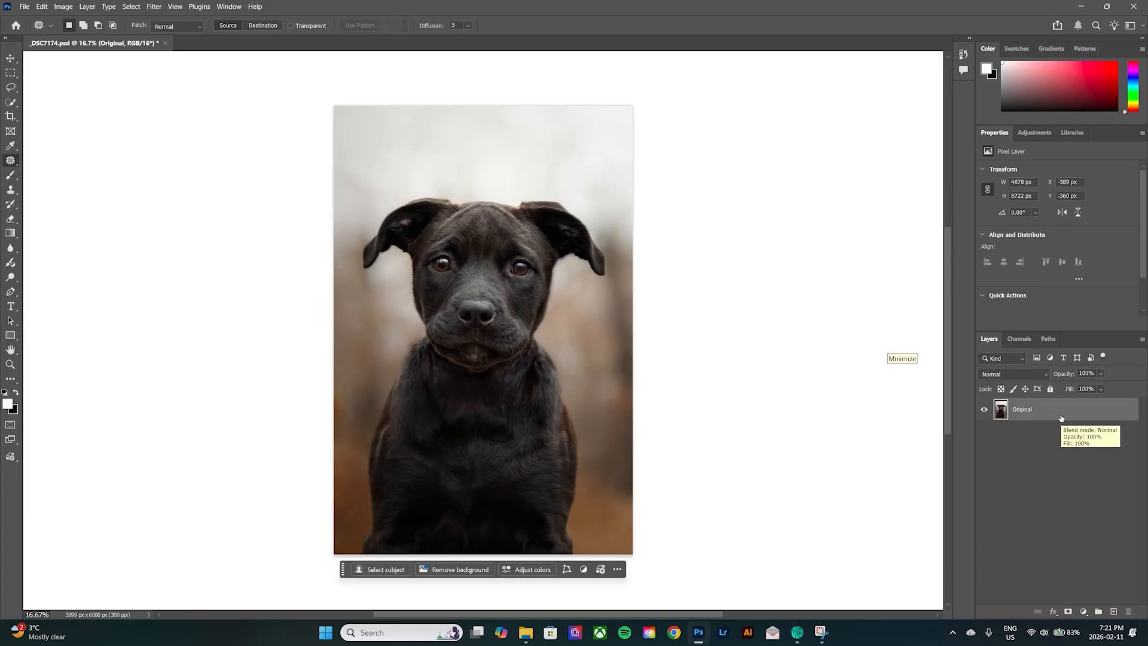
Duplicate the Original layer and apply a High Pass filter with a 14-pixel radius to the copy.
{"action": "key", "text": "ctrl+j"}
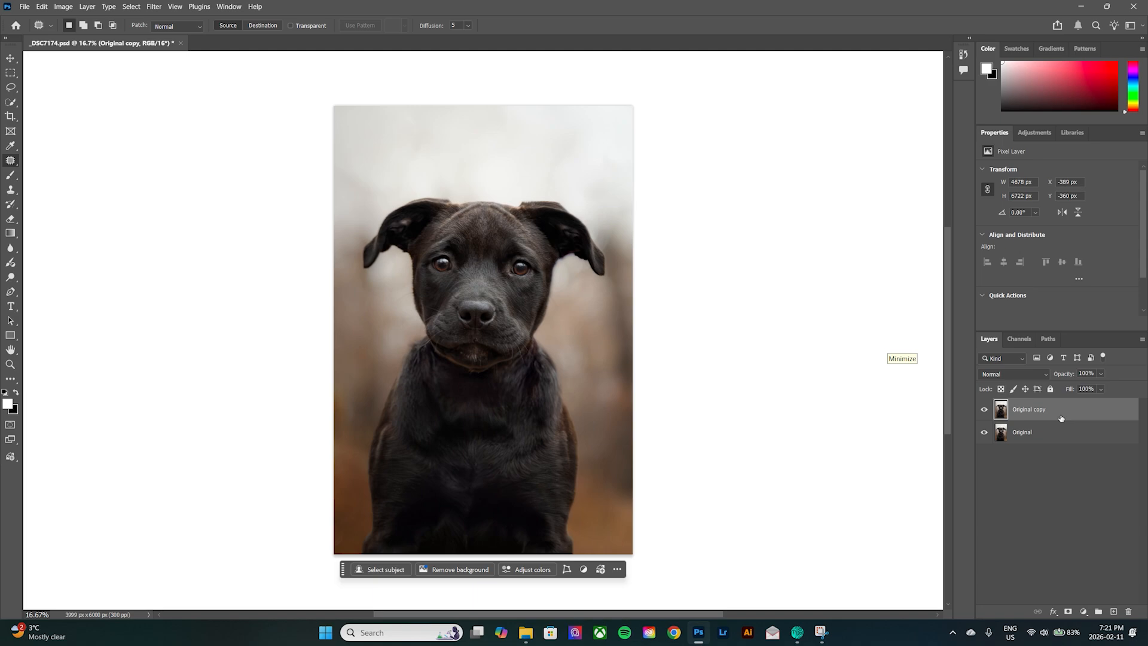
{"action": "left_click", "coordinate": [154, 7]}
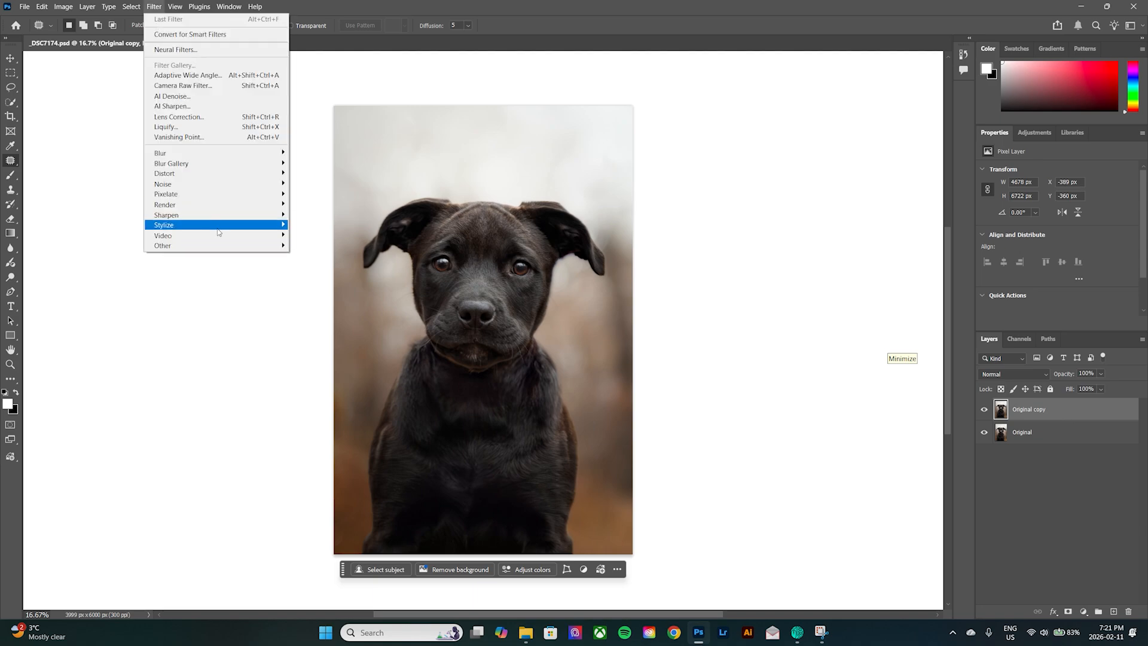
{"action": "mouse_move", "coordinate": [232, 250]}
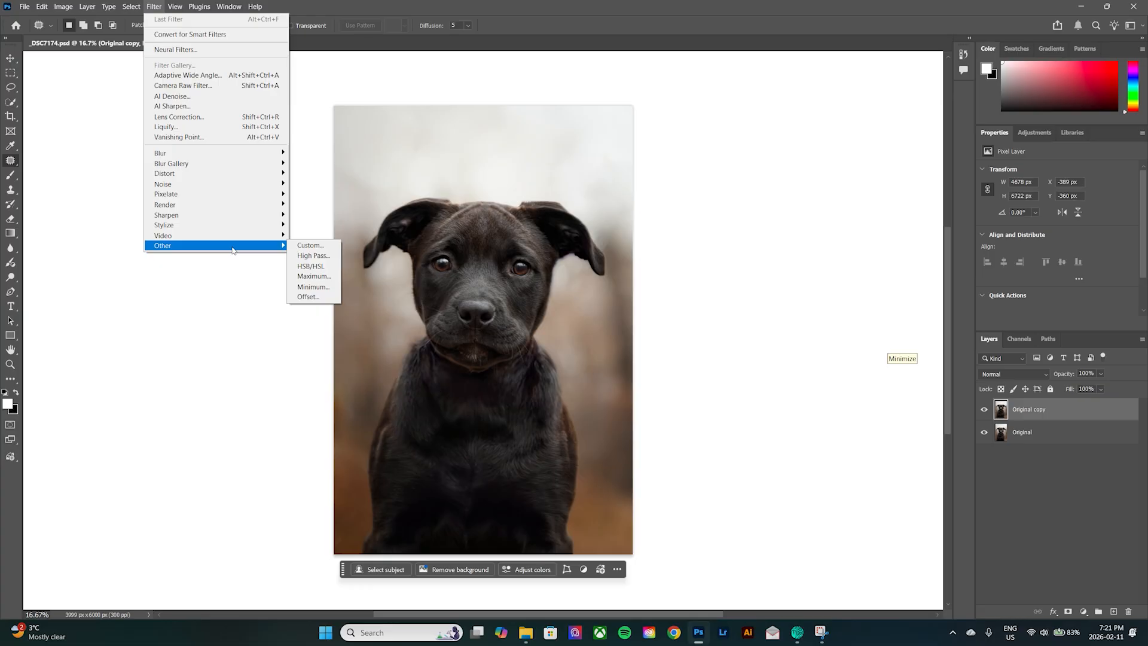
{"action": "left_click", "coordinate": [328, 257]}
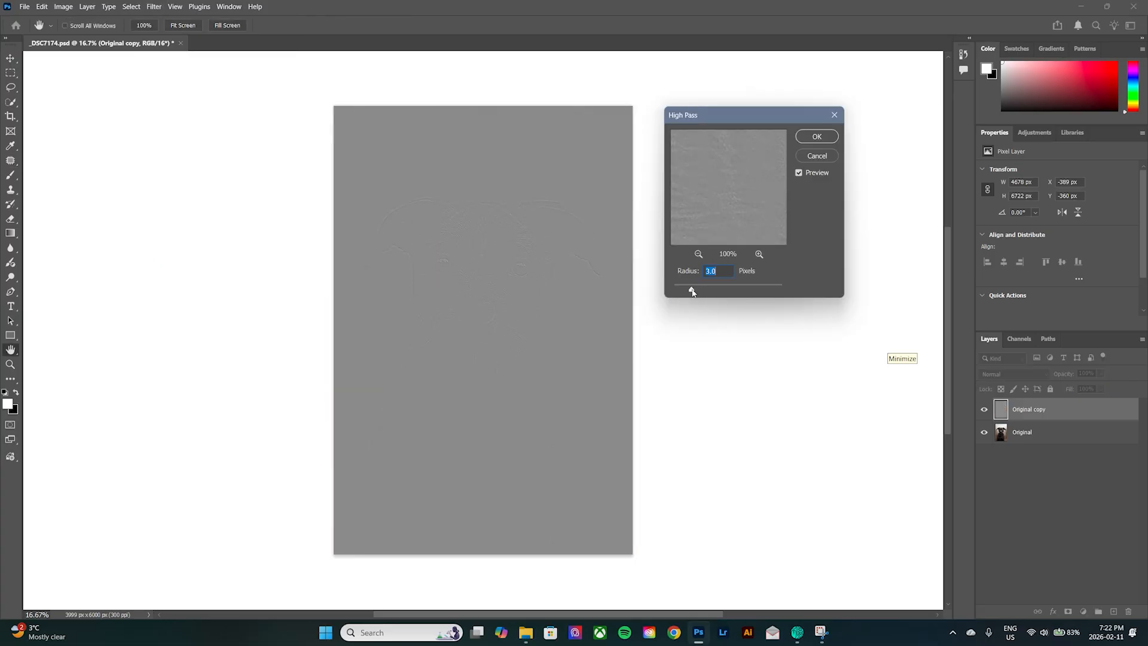
{"action": "left_click_drag", "start_coordinate": [692, 291], "coordinate": [790, 292]}
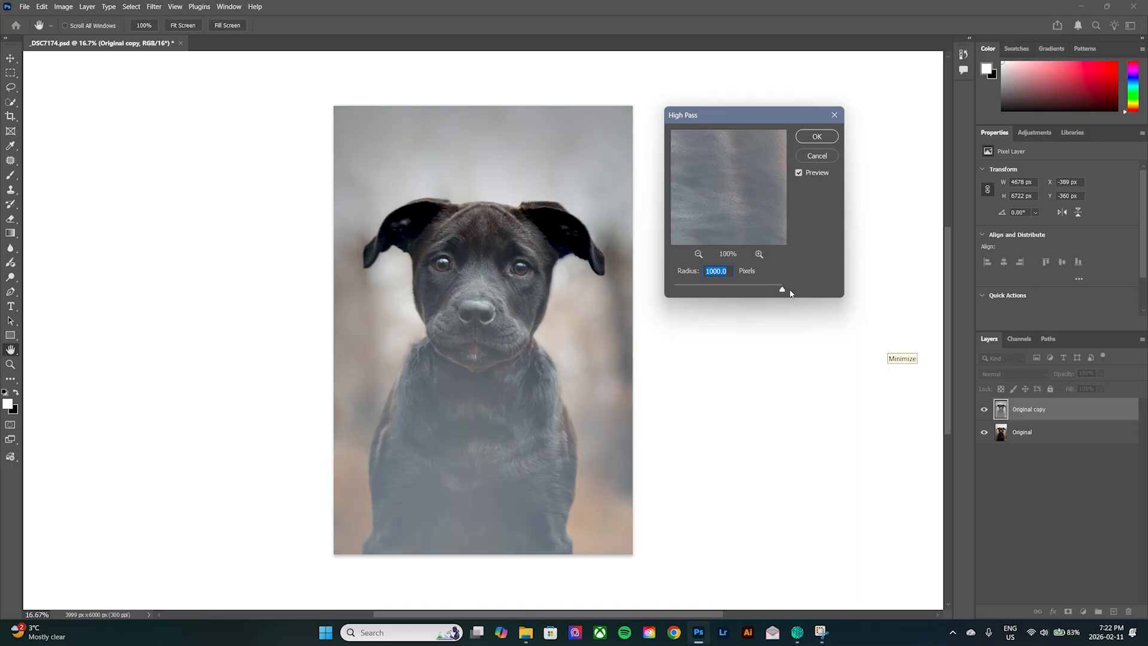
{"action": "left_click_drag", "start_coordinate": [781, 290], "coordinate": [723, 291]}
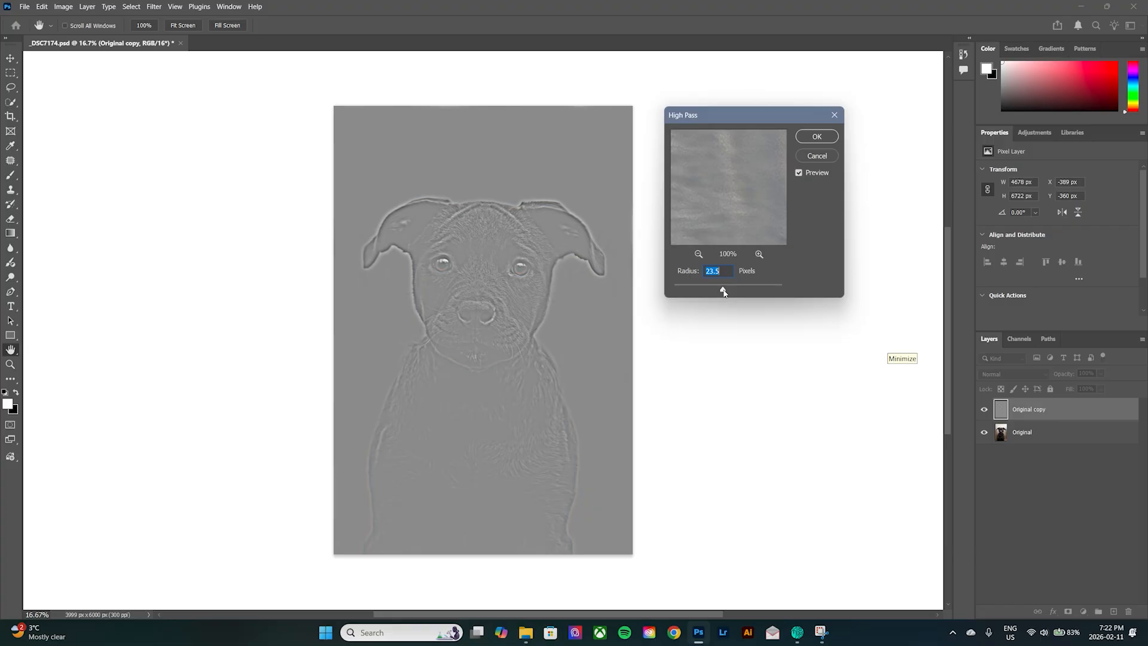
{"action": "left_click_drag", "start_coordinate": [723, 291], "coordinate": [719, 291]}
{"action": "type", "text": "14"}
{"action": "left_click", "coordinate": [818, 136]}
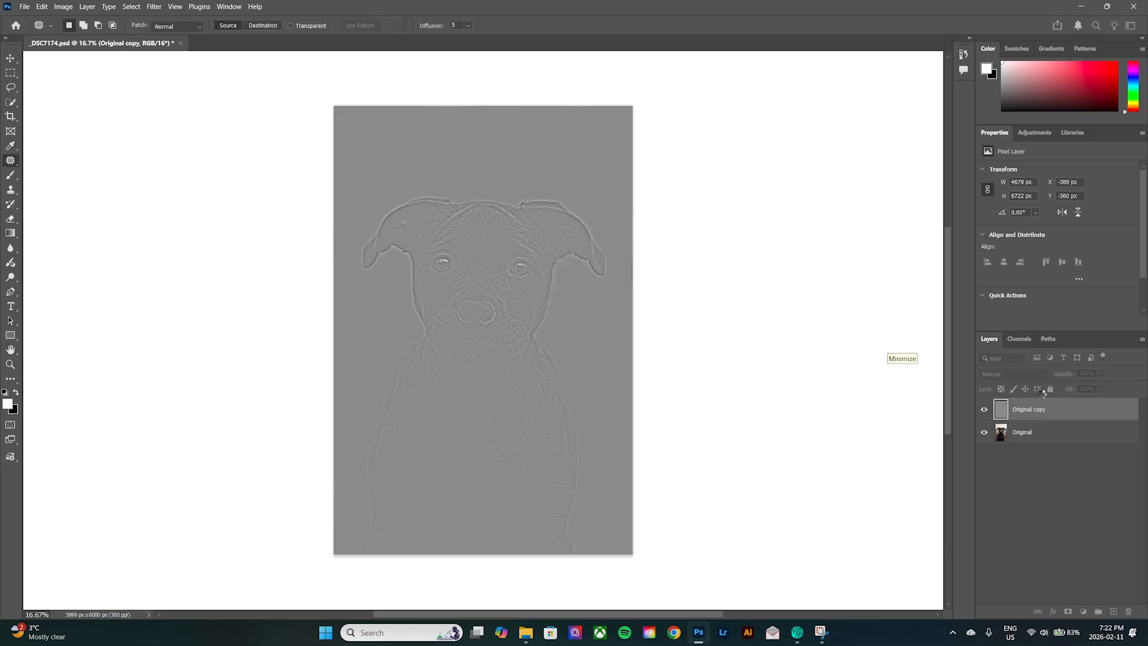
Set the blend mode of the Original copy layer to Soft Light.
{"action": "left_click", "coordinate": [1025, 375]}
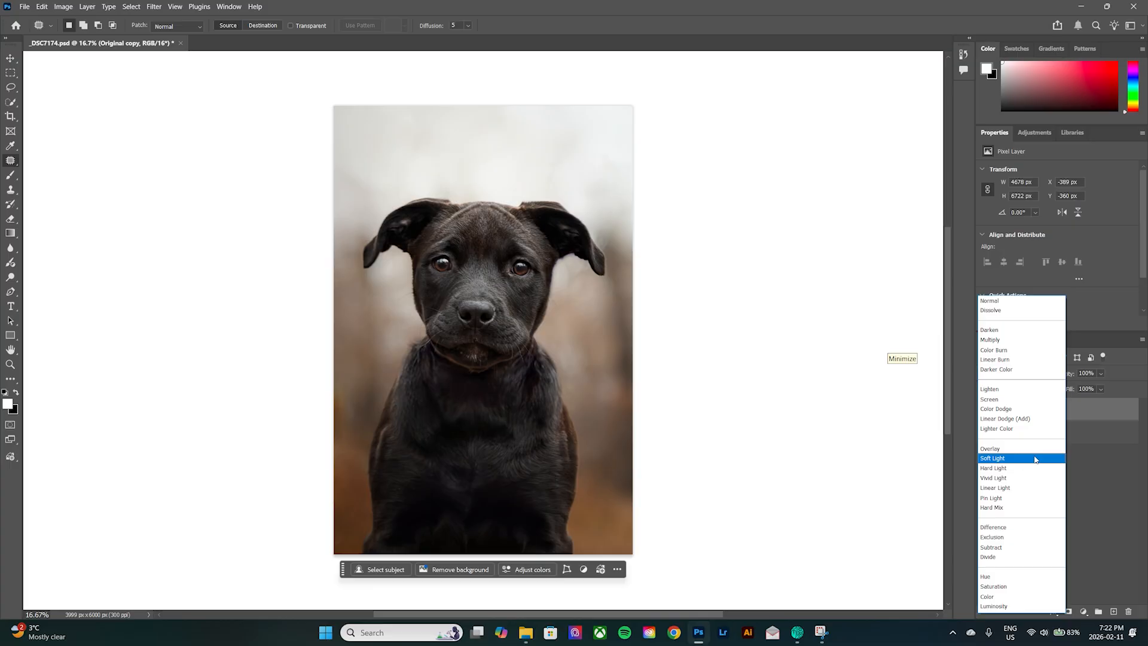
{"action": "left_click", "coordinate": [1034, 458]}
{"action": "key", "text": "l"}
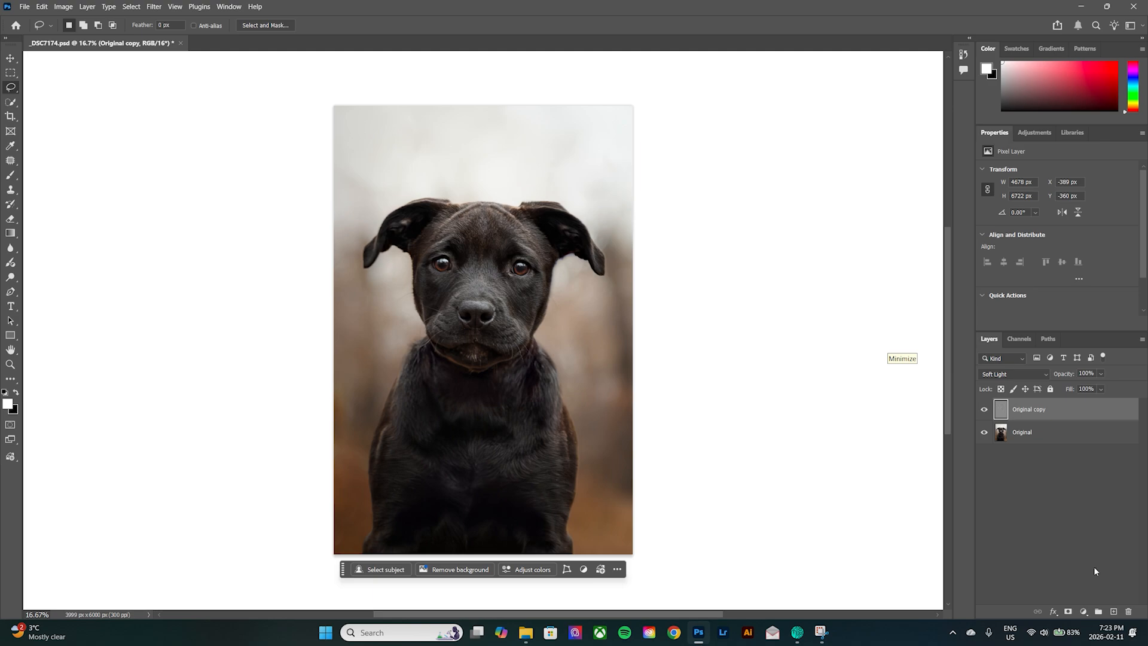
Select the dog on the Original layer with the Quick Selection tool's Select Subject command.
{"action": "left_click", "coordinate": [1094, 440]}
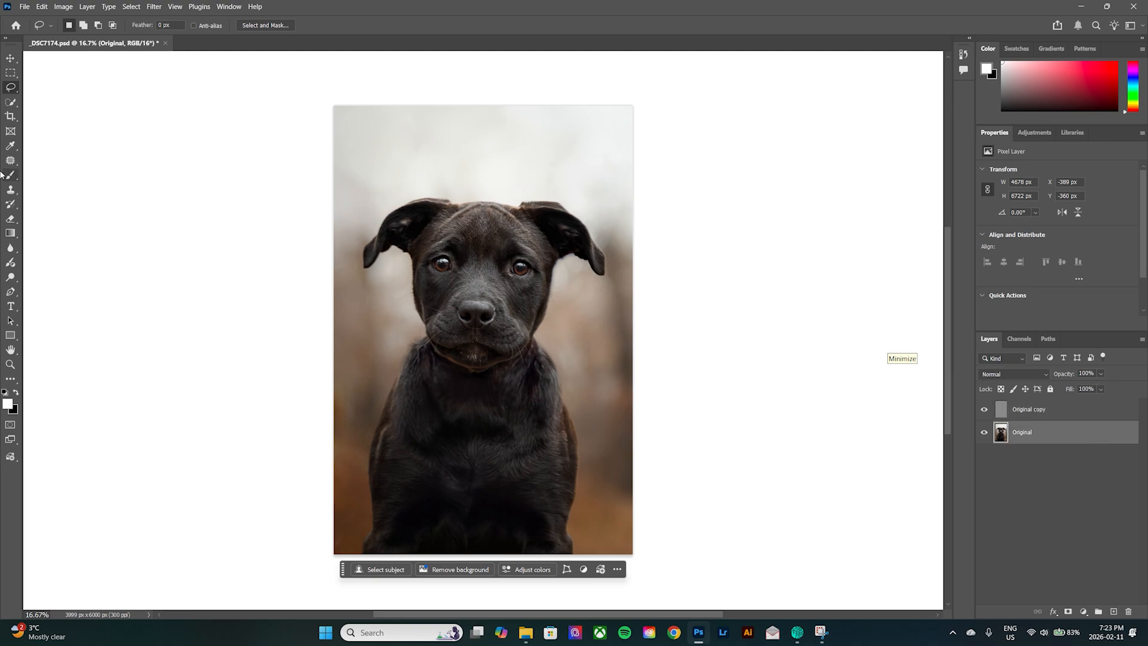
{"action": "left_click", "coordinate": [11, 104]}
{"action": "right_click", "coordinate": [12, 105]}
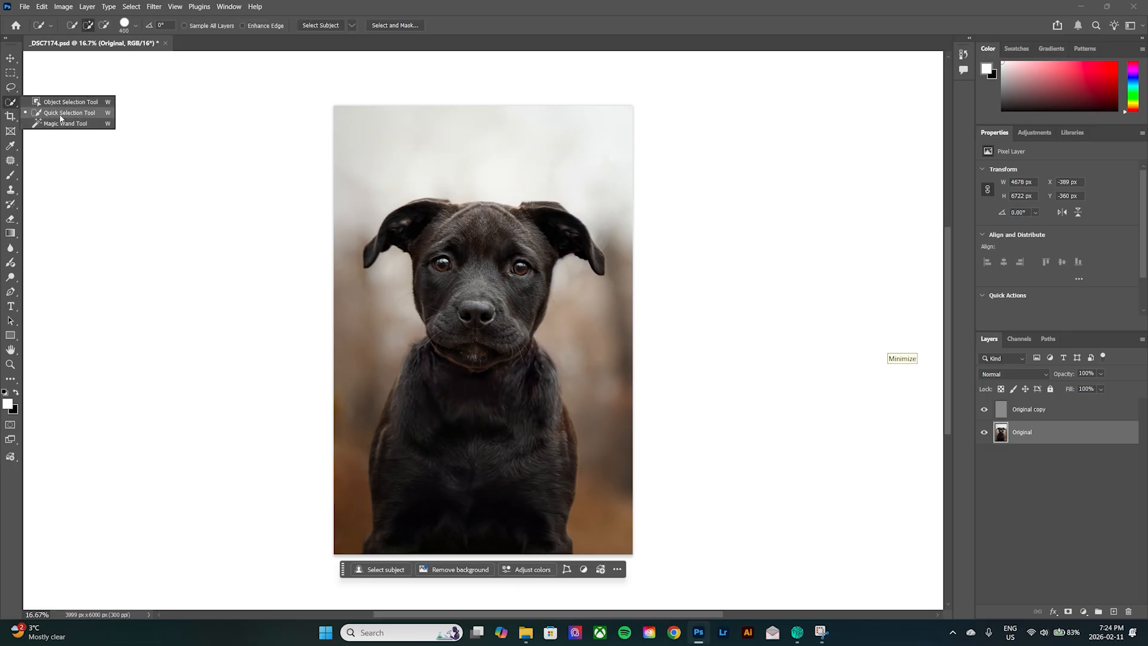
{"action": "left_click", "coordinate": [40, 113]}
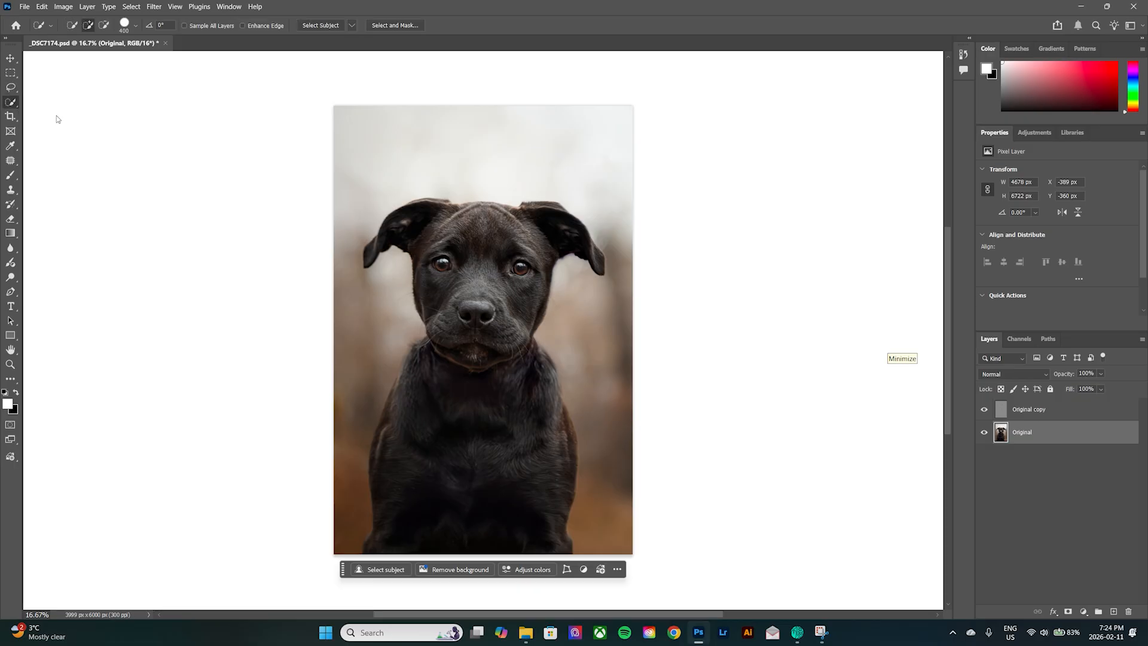
{"action": "left_click", "coordinate": [323, 25]}
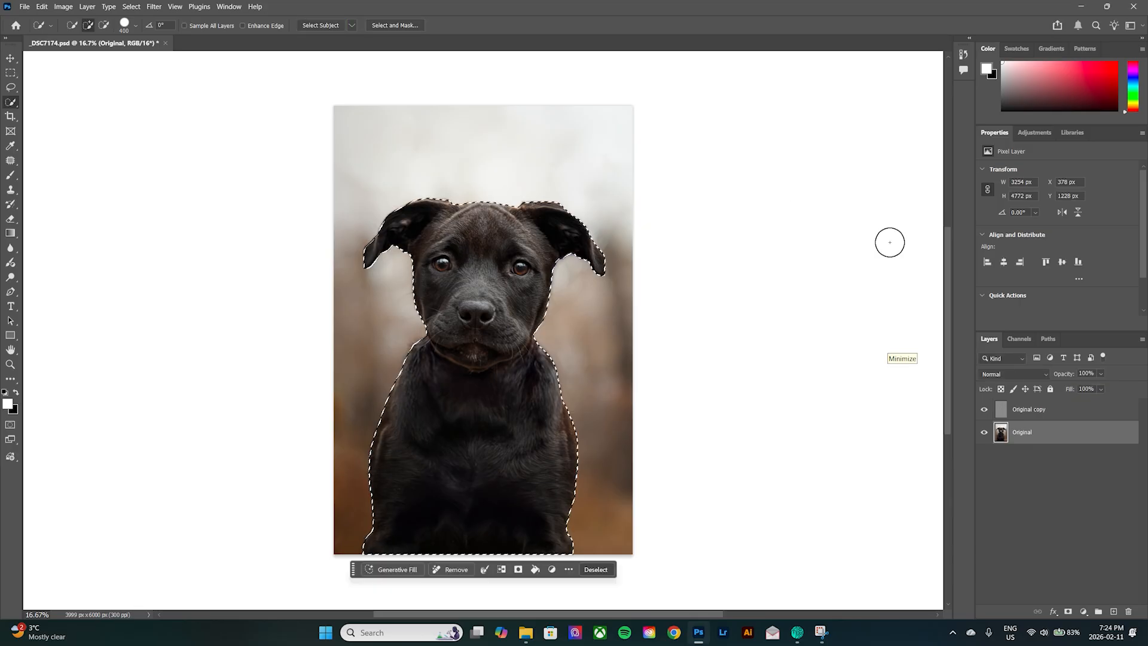
Mask the Original copy layer to the dog selection and set the layer's opacity to 50%.
{"action": "left_click", "coordinate": [1057, 411]}
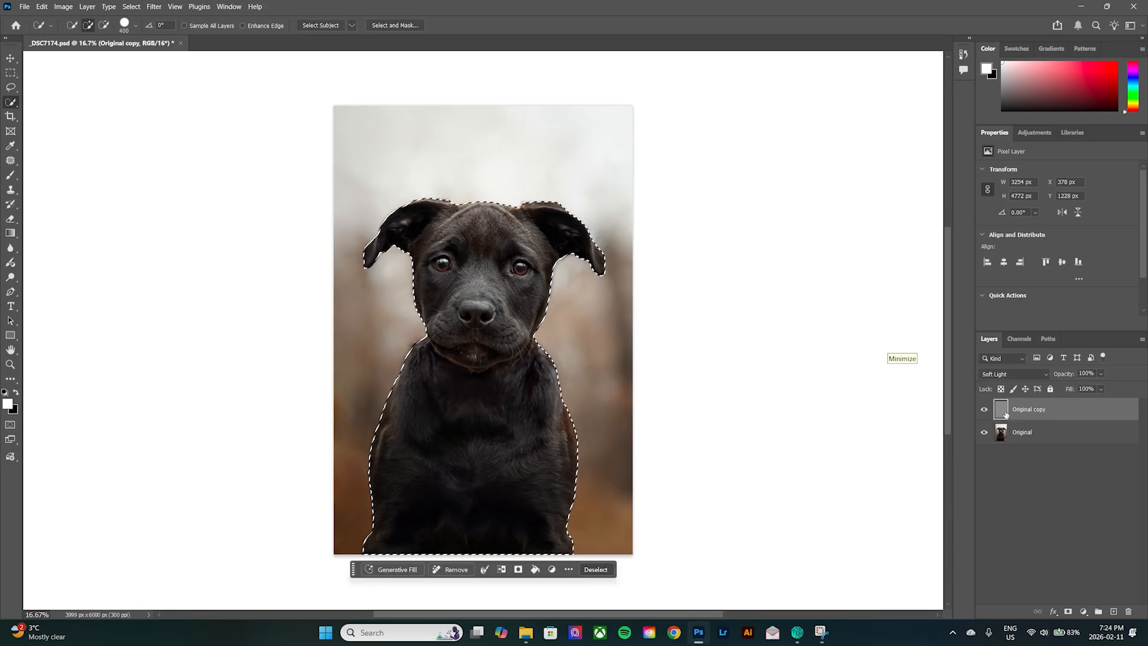
{"action": "left_click", "coordinate": [1068, 612]}
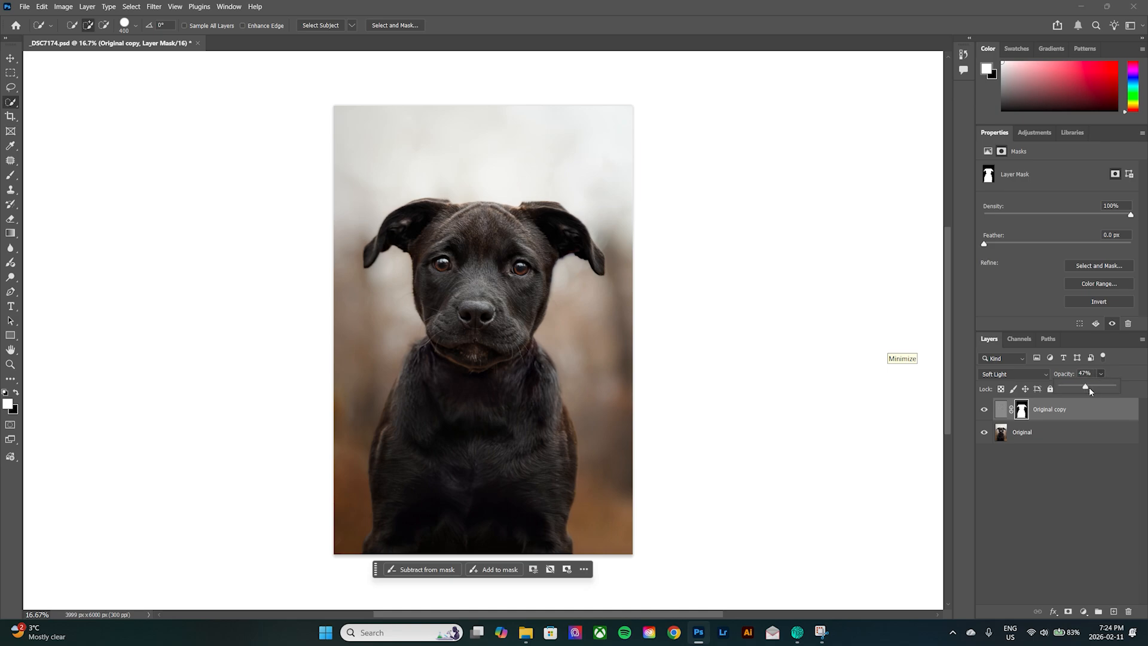
{"action": "left_click", "coordinate": [1080, 374]}
{"action": "type", "text": "50"}
{"action": "left_click", "coordinate": [1000, 409]}
{"action": "key", "text": "l"}
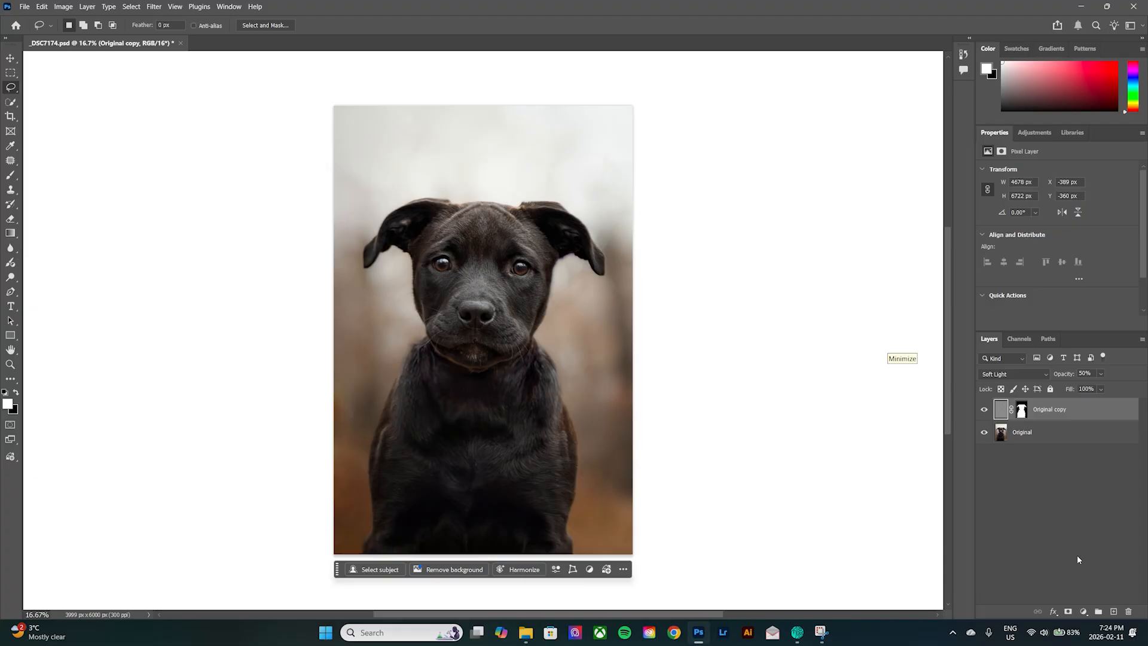
Create a new layer named Contour in Overlay mode, filled with the neutral color.
{"action": "left_click", "coordinate": [1113, 612], "text": "alt"}
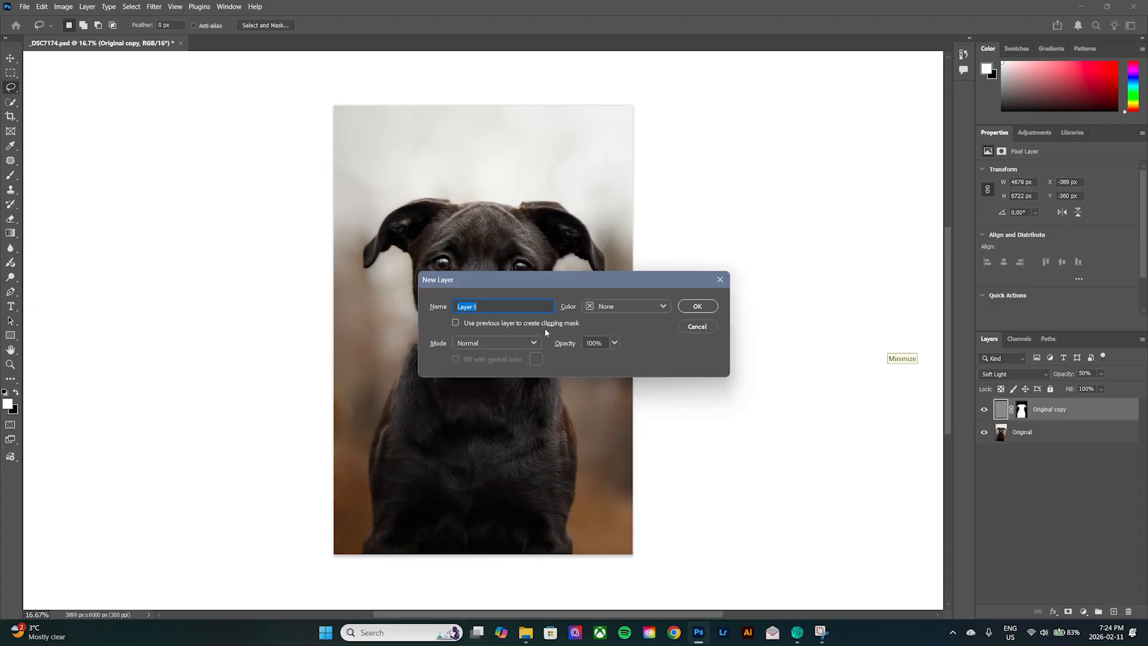
{"action": "type", "text": "Contour"}
{"action": "left_click", "coordinate": [517, 340]}
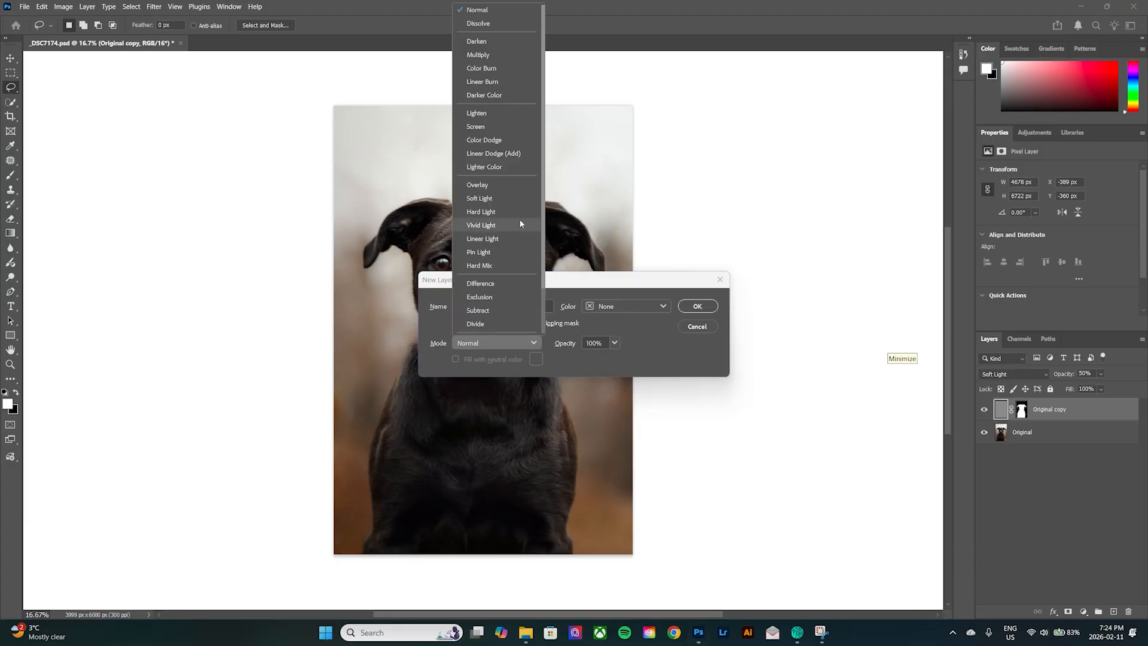
{"action": "left_click", "coordinate": [516, 190]}
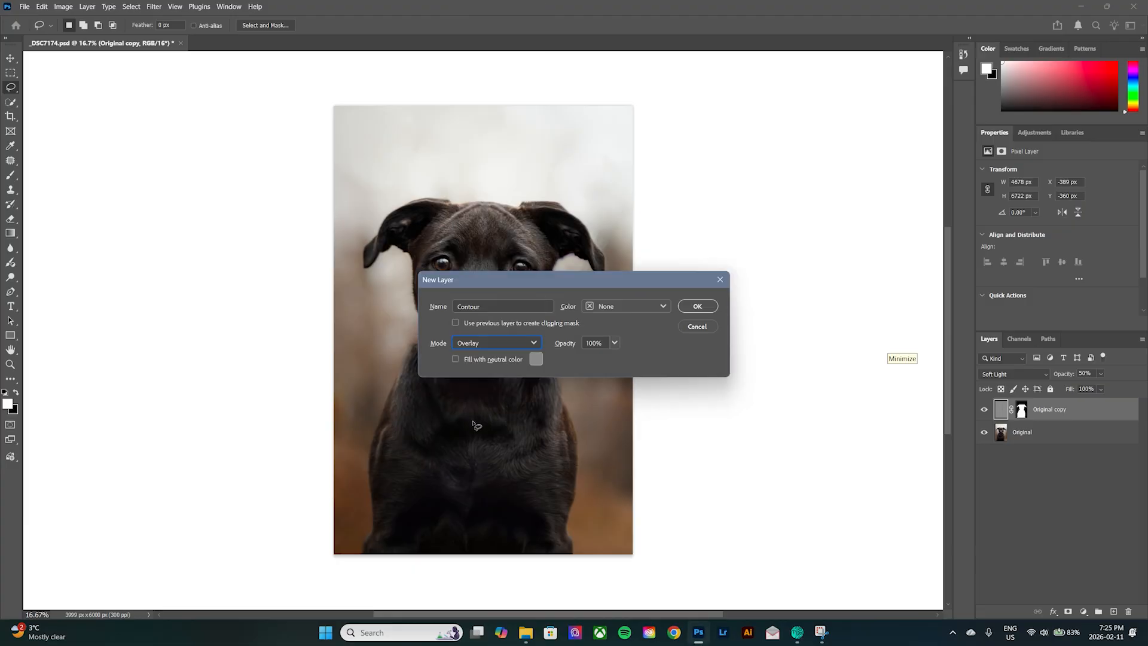
{"action": "left_click", "coordinate": [455, 359]}
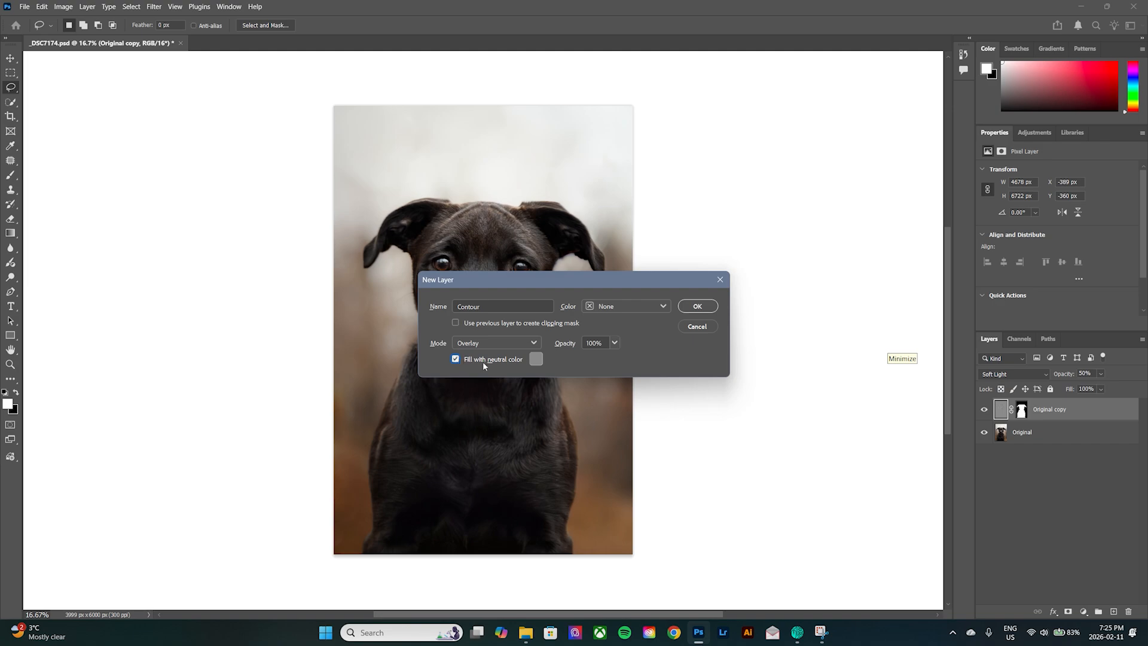
{"action": "left_click", "coordinate": [697, 306]}
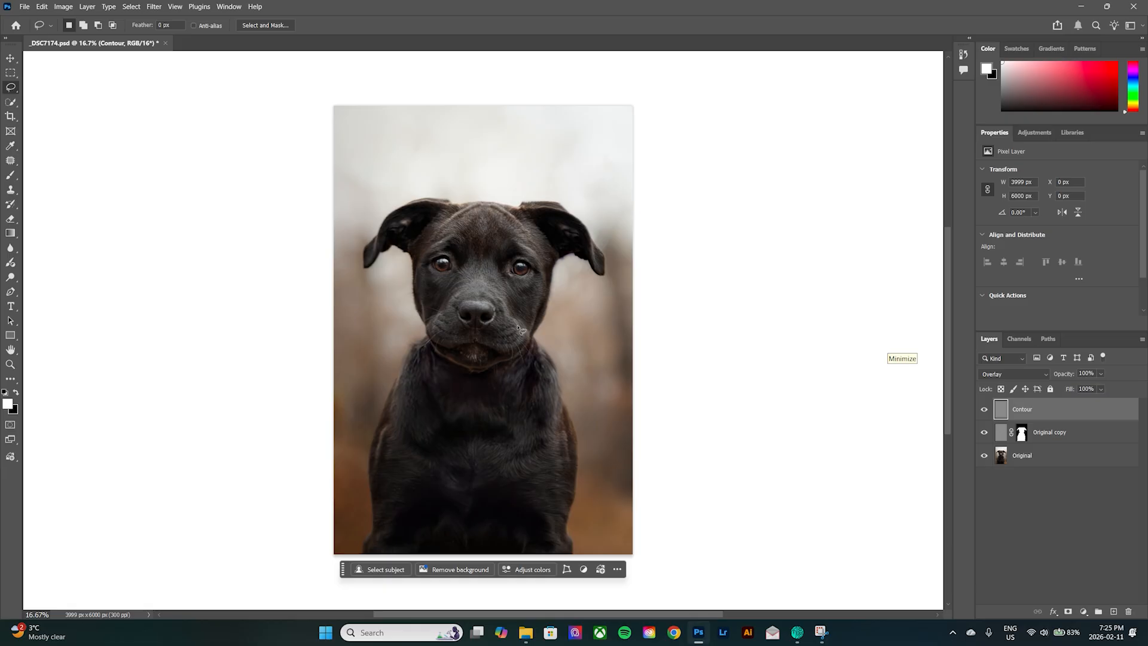
Set up the Brush tool with 20% opacity and a 60-pixel size for working on the dog's eyes.
{"action": "left_click", "coordinate": [12, 177]}
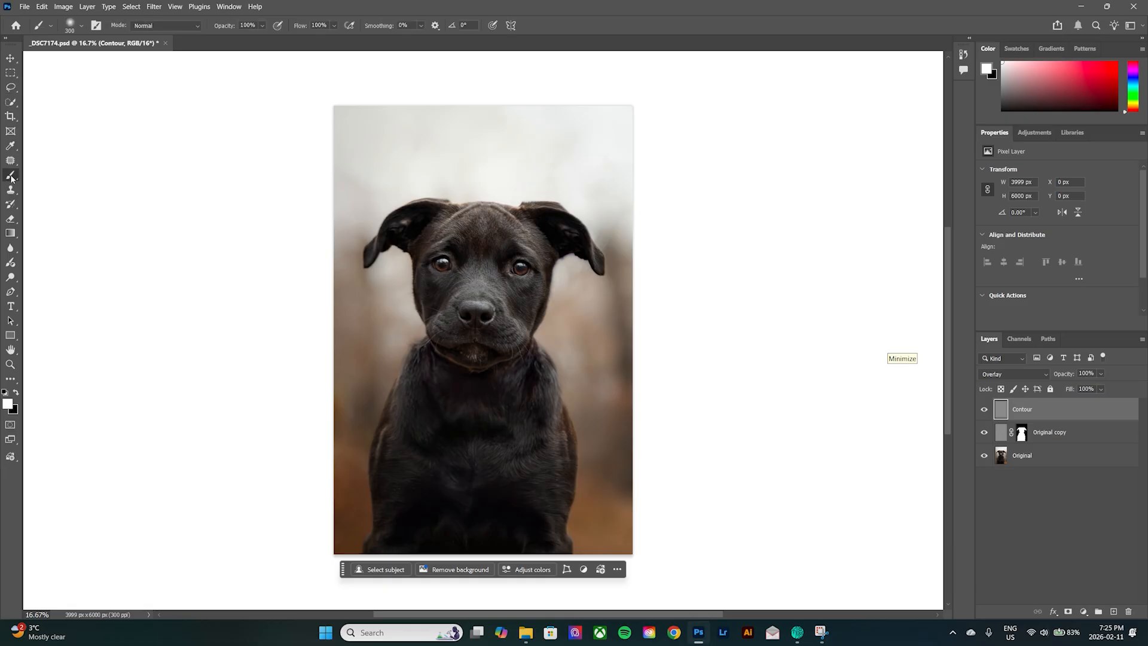
{"action": "right_click", "coordinate": [12, 177]}
{"action": "left_click", "coordinate": [65, 178]}
{"action": "key", "text": "ctrl+plus"}
{"action": "key", "text": "ctrl+plus"}
{"action": "key", "text": "ctrl+plus"}
{"action": "key", "text": "ctrl+plus"}
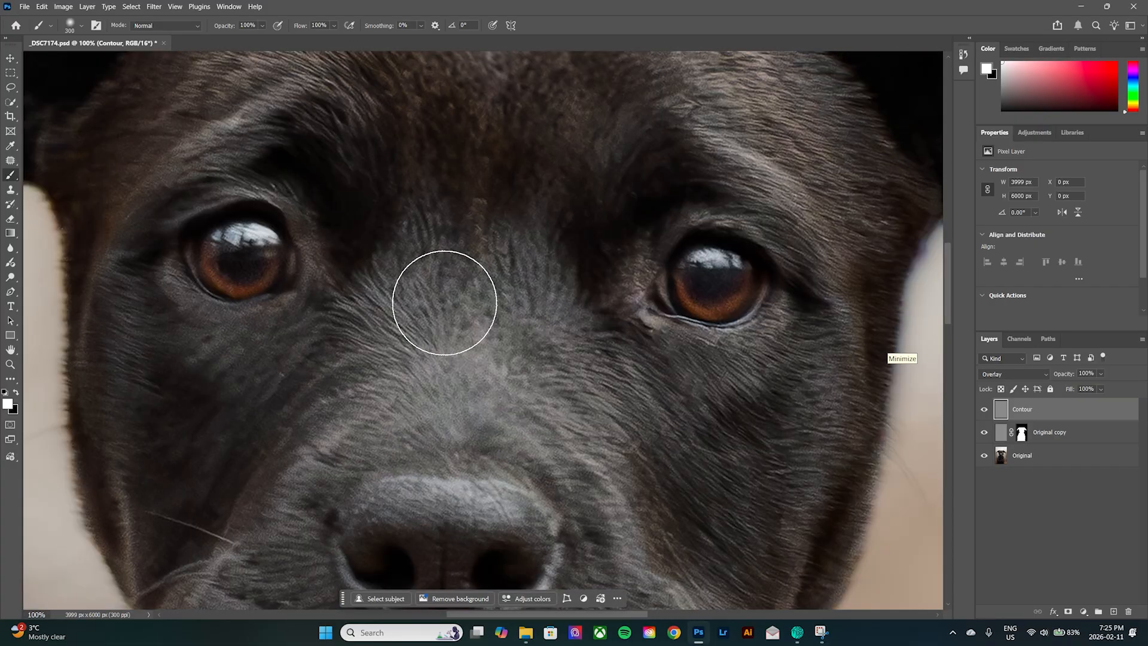
{"action": "key", "text": "bracketleft"}
{"action": "key", "text": "bracketleft"}
{"action": "key", "text": "bracketleft"}
{"action": "key", "text": "bracketleft"}
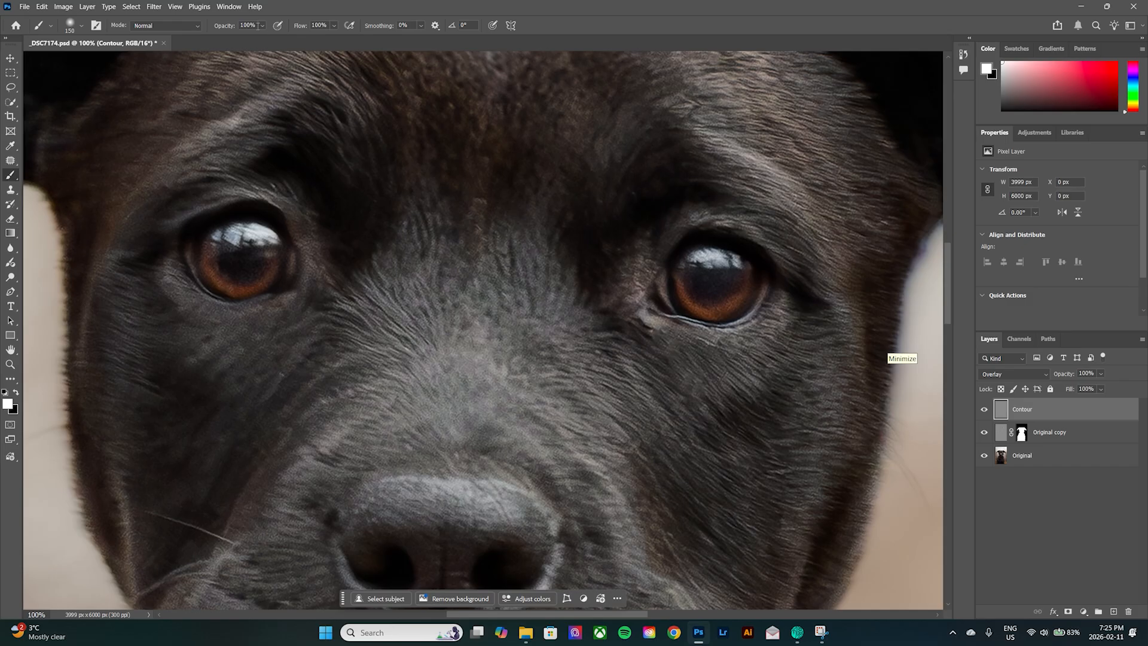
{"action": "left_click", "coordinate": [256, 25]}
{"action": "type", "text": "20"}
{"action": "key", "text": "Return"}
{"action": "key", "text": "bracketleft"}
{"action": "key", "text": "bracketleft"}
{"action": "key", "text": "bracketleft"}
{"action": "key", "text": "bracketleft"}
{"action": "key", "text": "bracketleft"}
{"action": "key", "text": "bracketleft"}
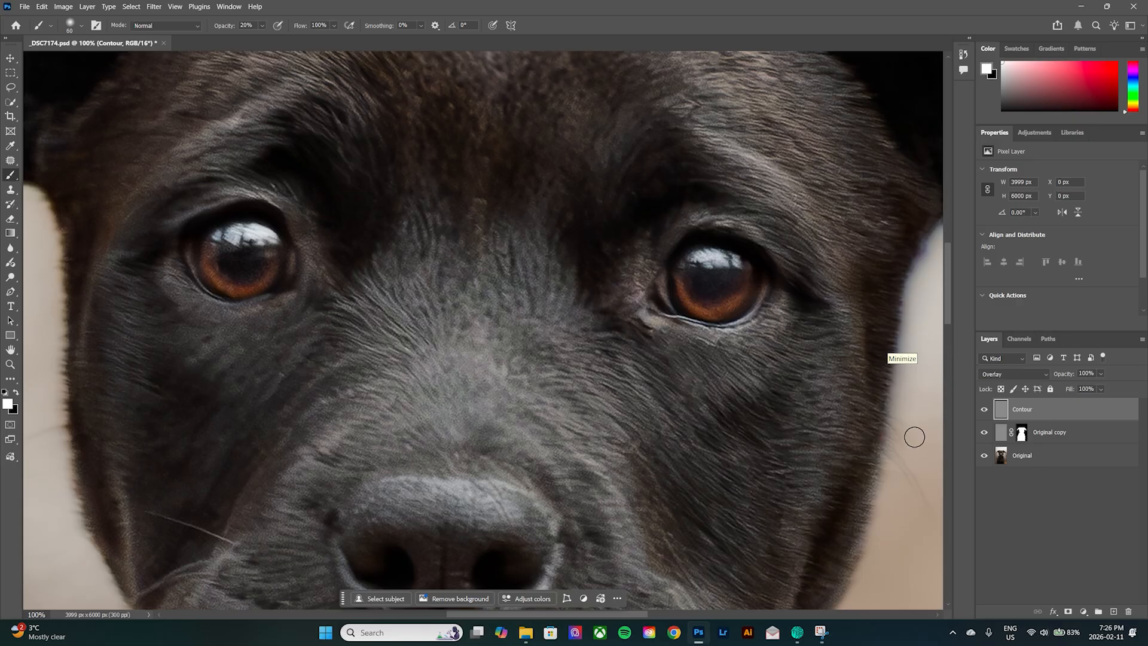
Darken the rims of both irises on the Contour layer with a 45-pixel black brush at 20% opacity.
{"action": "left_click", "coordinate": [17, 394]}
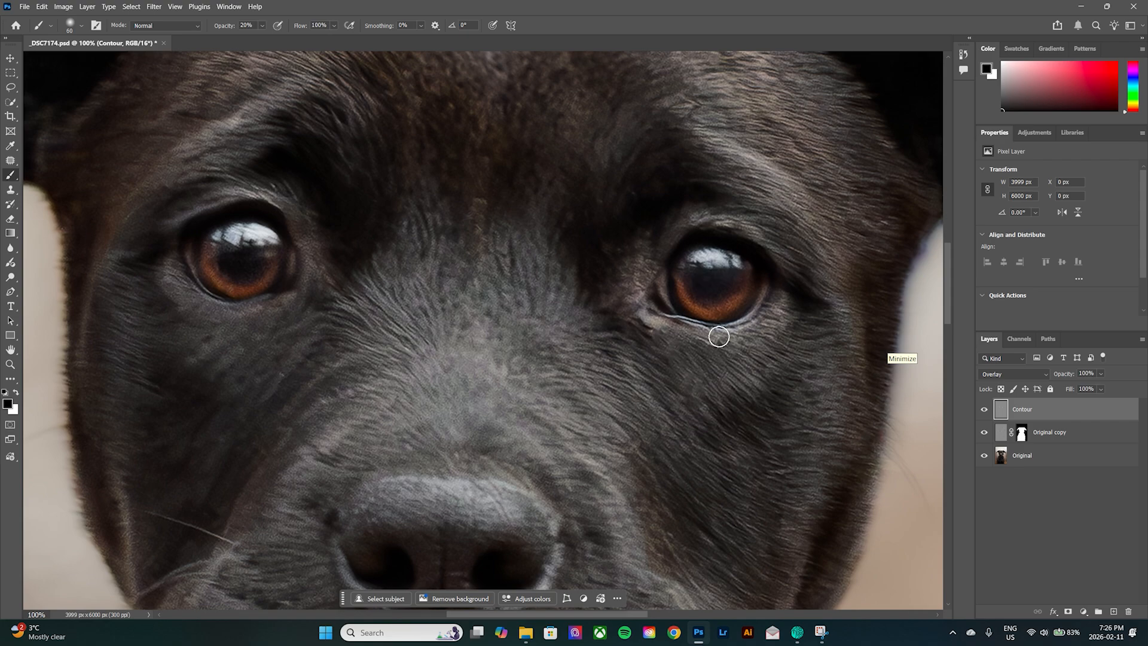
{"action": "key", "text": "bracketleft"}
{"action": "key", "text": "bracketleft"}
{"action": "mouse_move", "coordinate": [686, 253]}
{"action": "left_mouse_down"}
{"action": "mouse_move", "coordinate": [751, 259]}
{"action": "mouse_move", "coordinate": [757, 299]}
{"action": "mouse_move", "coordinate": [723, 317]}
{"action": "mouse_move", "coordinate": [683, 307]}
{"action": "left_mouse_up"}
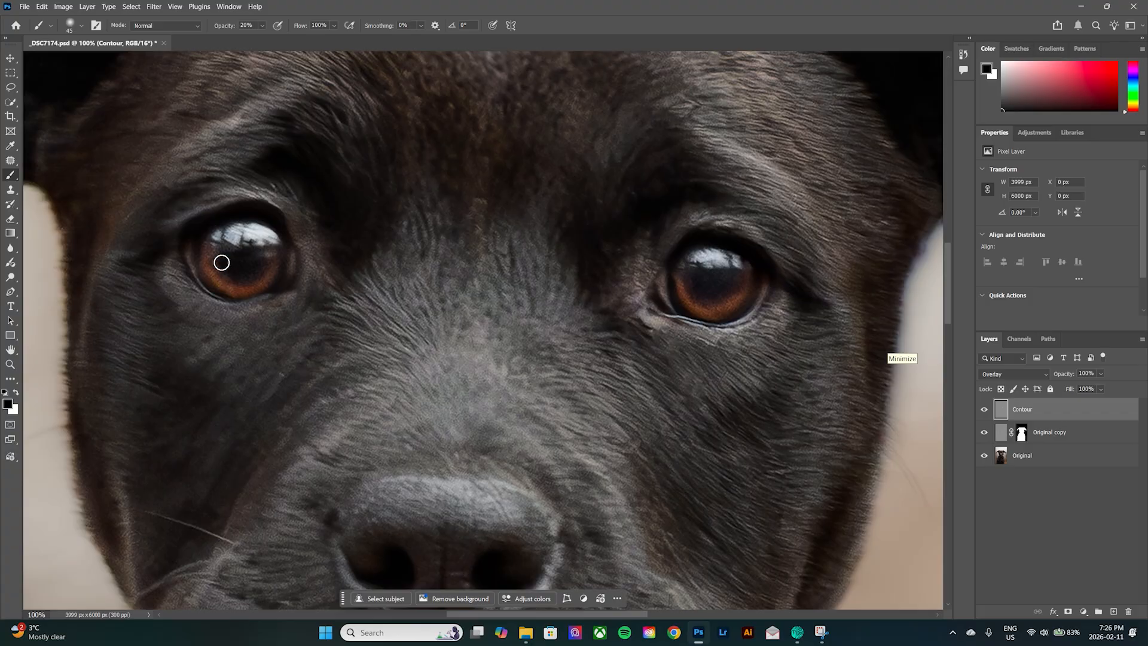
{"action": "mouse_move", "coordinate": [220, 259]}
{"action": "left_mouse_down"}
{"action": "mouse_move", "coordinate": [197, 259]}
{"action": "mouse_move", "coordinate": [220, 287]}
{"action": "mouse_move", "coordinate": [282, 290]}
{"action": "mouse_move", "coordinate": [188, 277]}
{"action": "mouse_move", "coordinate": [226, 302]}
{"action": "mouse_move", "coordinate": [289, 302]}
{"action": "mouse_move", "coordinate": [241, 307]}
{"action": "left_mouse_up"}
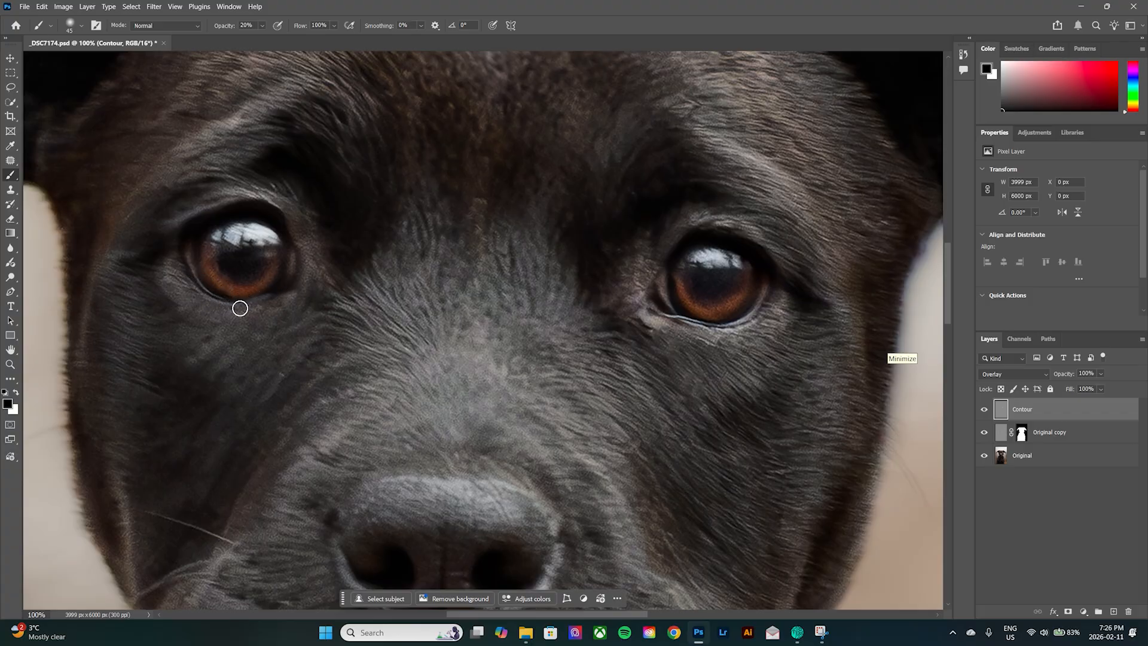
Examine the eyes at several zoom levels and compare them with the Contour layer hidden and shown.
{"action": "key", "text": "ctrl+minus"}
{"action": "key", "text": "ctrl+minus"}
{"action": "key", "text": "ctrl+minus"}
{"action": "key", "text": "ctrl+minus"}
{"action": "key", "text": "ctrl+minus"}
{"action": "key", "text": "ctrl+plus"}
{"action": "key", "text": "ctrl+plus"}
{"action": "key", "text": "ctrl+plus"}
{"action": "key", "text": "ctrl+plus"}
{"action": "key", "text": "ctrl+plus"}
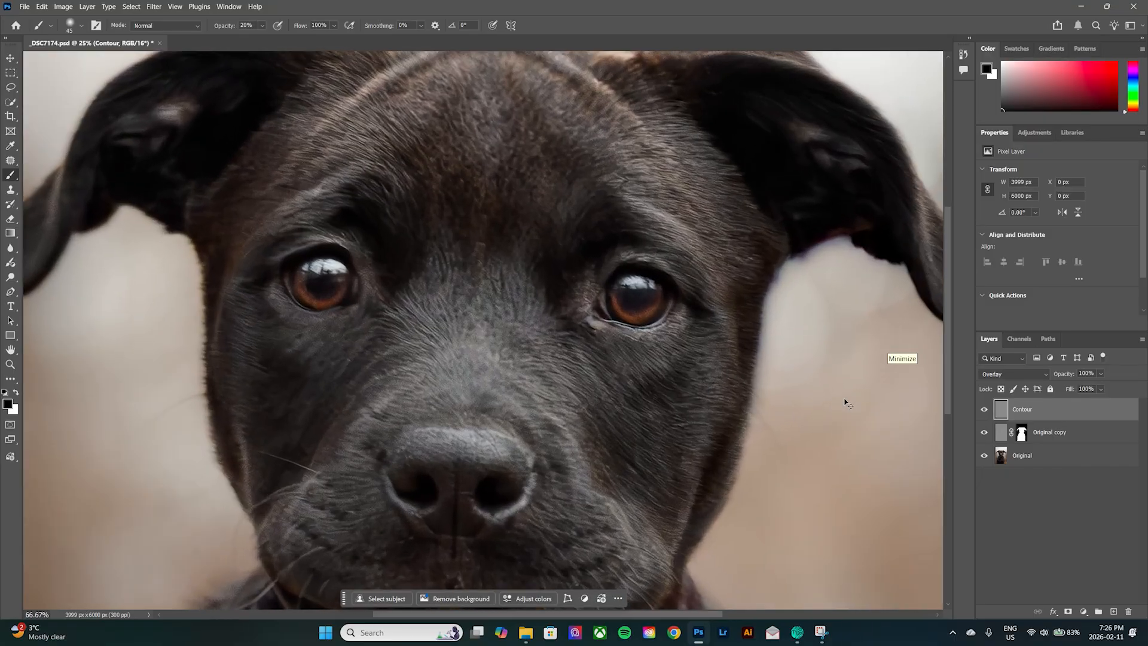
{"action": "left_click", "coordinate": [984, 409]}
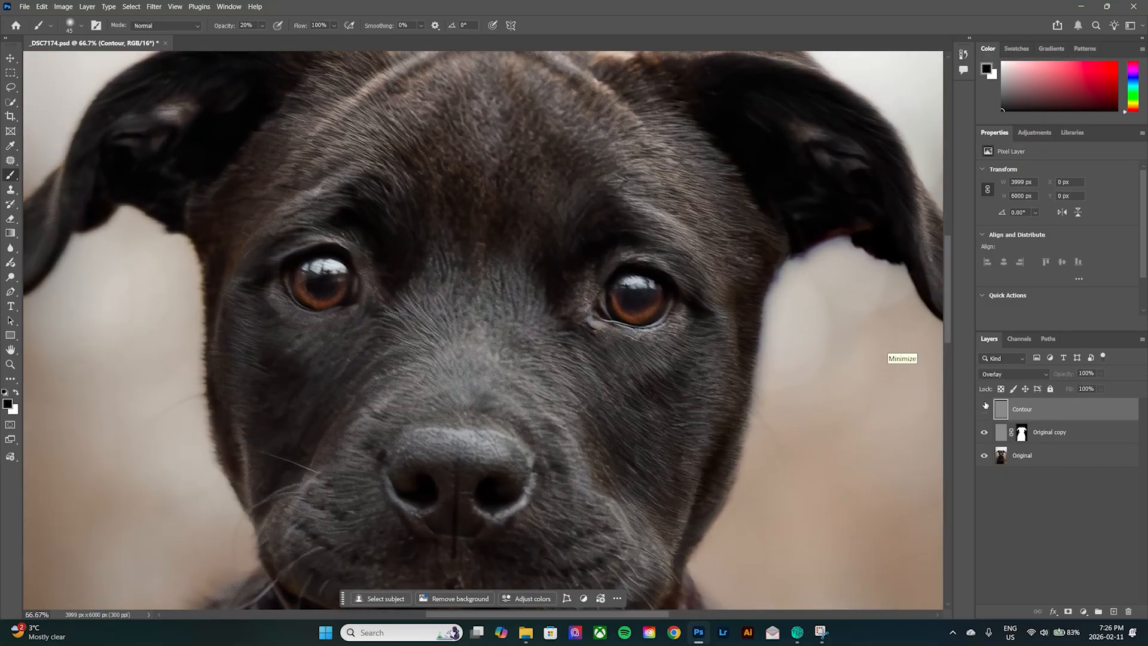
{"action": "left_click", "coordinate": [984, 409]}
{"action": "left_click", "coordinate": [988, 409]}
{"action": "left_click", "coordinate": [987, 409]}
Set the opacity of the Contour layer to 60%.
{"action": "left_click", "coordinate": [1099, 387]}
{"action": "left_click", "coordinate": [1089, 372]}
{"action": "type", "text": "60"}
{"action": "key", "text": "ctrl+minus"}
{"action": "key", "text": "ctrl+minus"}
{"action": "key", "text": "ctrl+minus"}
{"action": "key", "text": "ctrl+minus"}
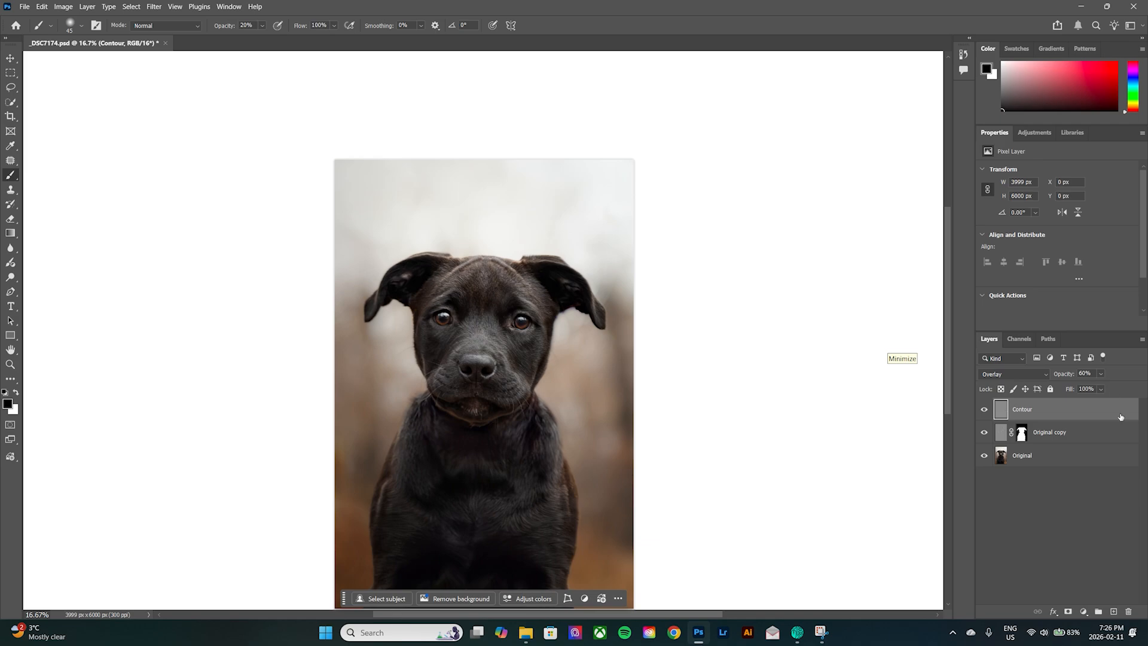
{"action": "key", "text": "ctrl+plus"}
{"action": "key", "text": "ctrl+plus"}
{"action": "key", "text": "ctrl+plus"}
{"action": "key", "text": "ctrl+plus"}
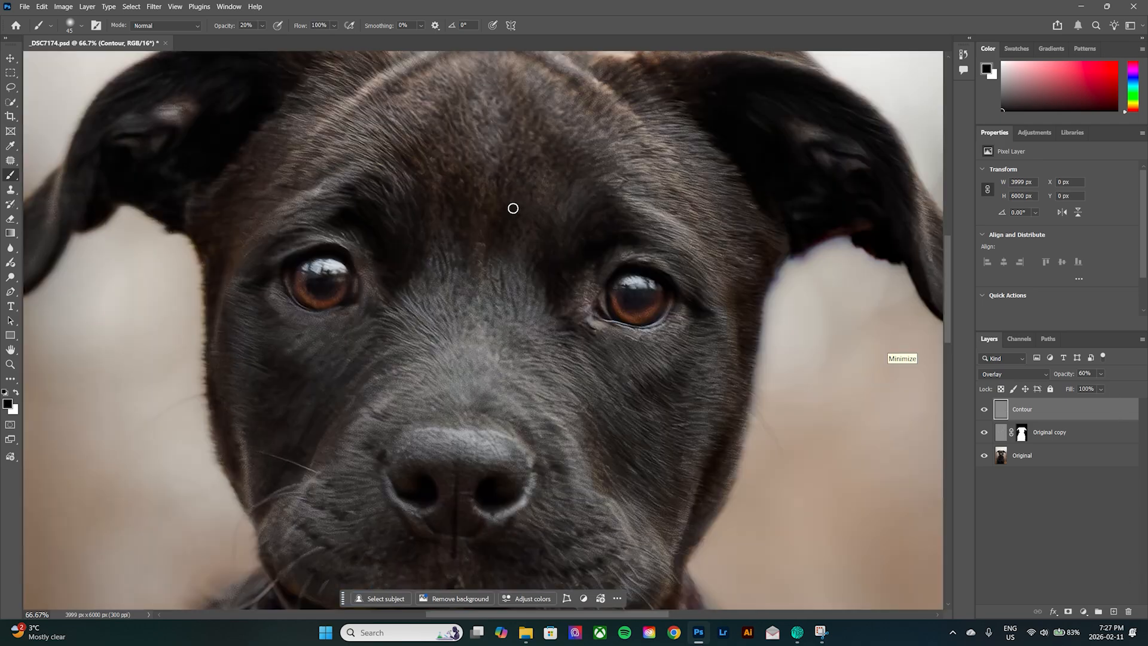
Add a new layer above Contour and rename it Highlight.
{"action": "left_click", "coordinate": [1114, 611]}
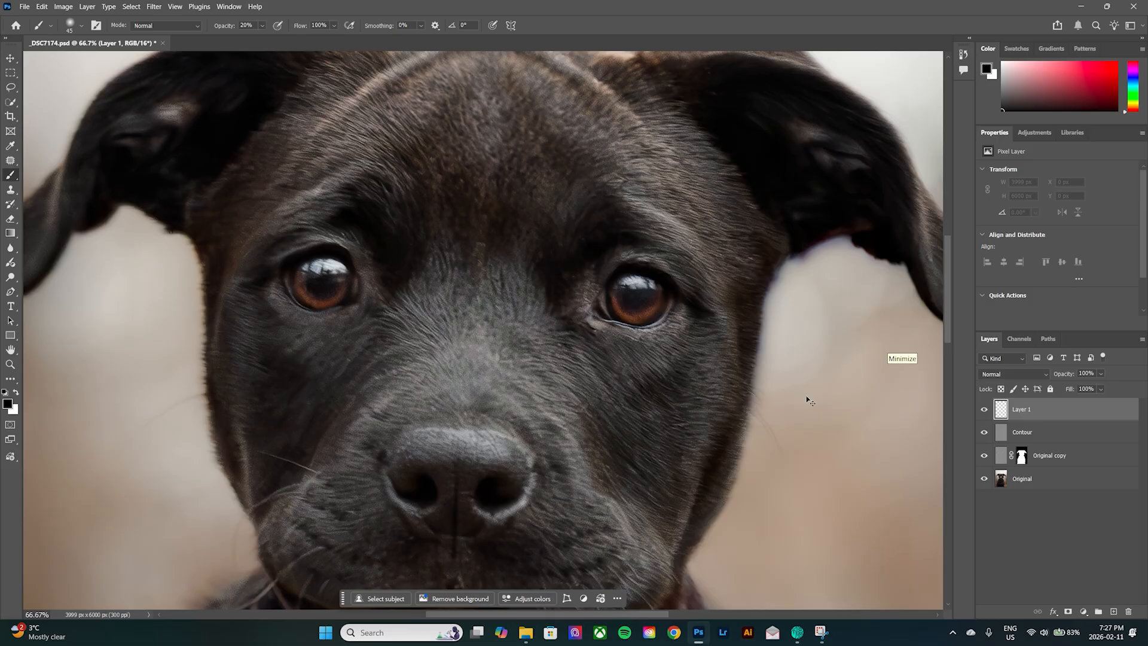
{"action": "key", "text": "ctrl+plus"}
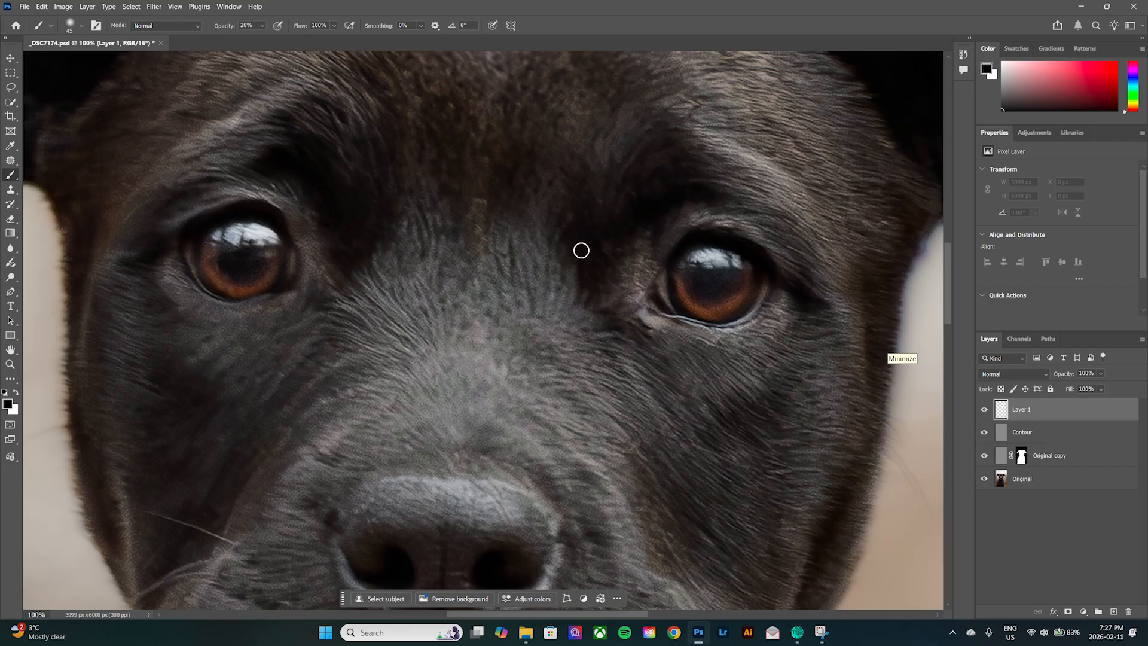
{"action": "double_click", "coordinate": [1026, 411]}
{"action": "type", "text": "Highlight"}
{"action": "key", "text": "Return"}
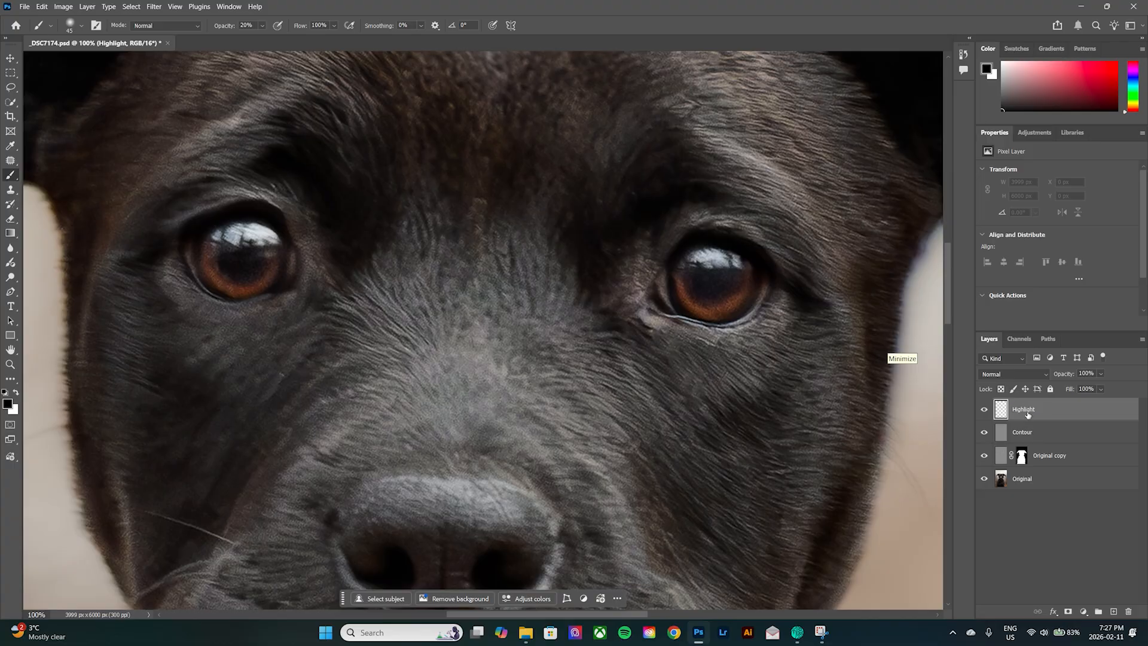
Paint over the catchlight in the image's left eye on the Highlight layer with white at 100% brush opacity.
{"action": "left_click", "coordinate": [17, 394]}
{"action": "left_click", "coordinate": [247, 25]}
{"action": "type", "text": "100"}
{"action": "key", "text": "Return"}
{"action": "left_click_drag", "start_coordinate": [219, 237], "coordinate": [266, 237]}
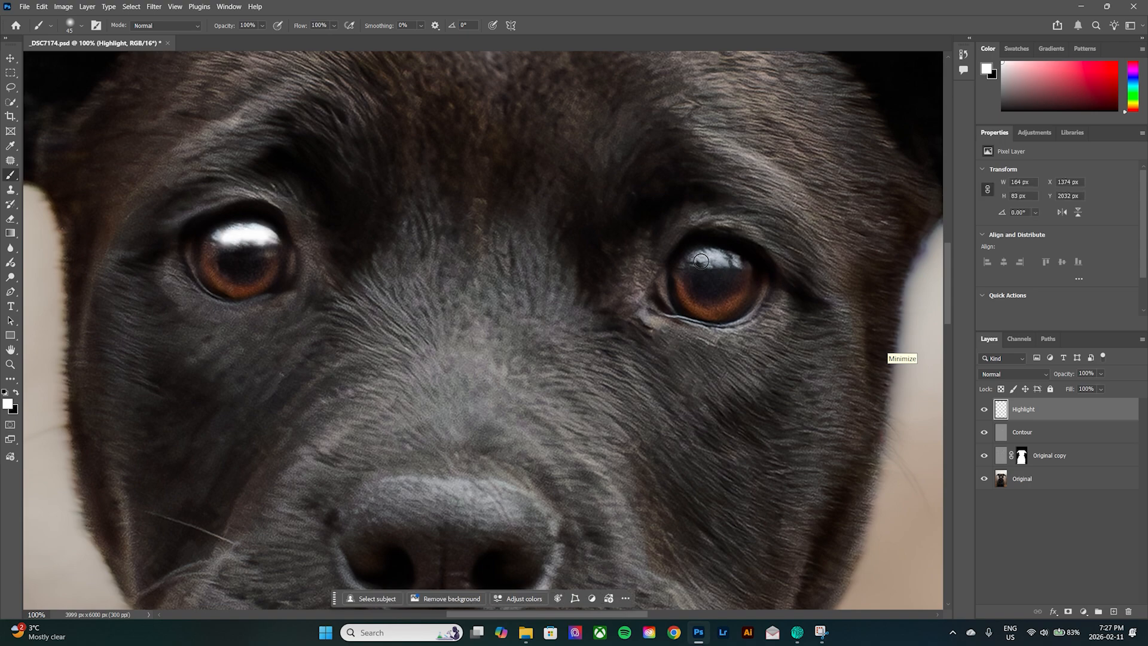
Paint white over the catchlight in the image's right eye and set the Highlight layer's blend mode to Screen.
{"action": "left_click_drag", "start_coordinate": [693, 261], "coordinate": [736, 262]}
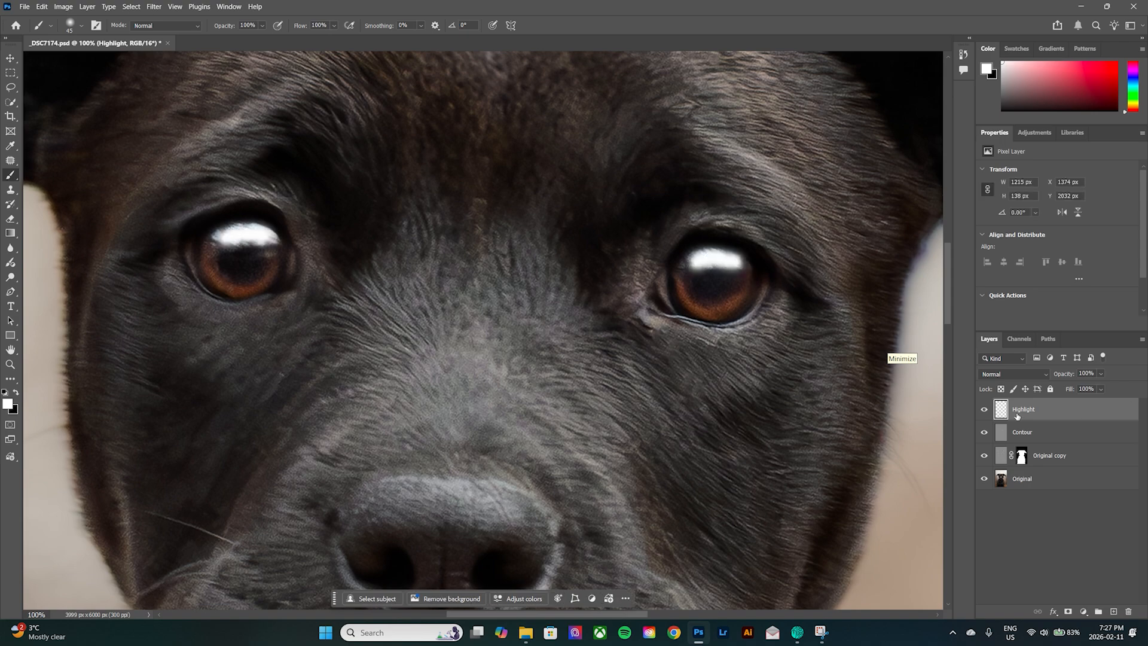
{"action": "left_click", "coordinate": [1023, 374]}
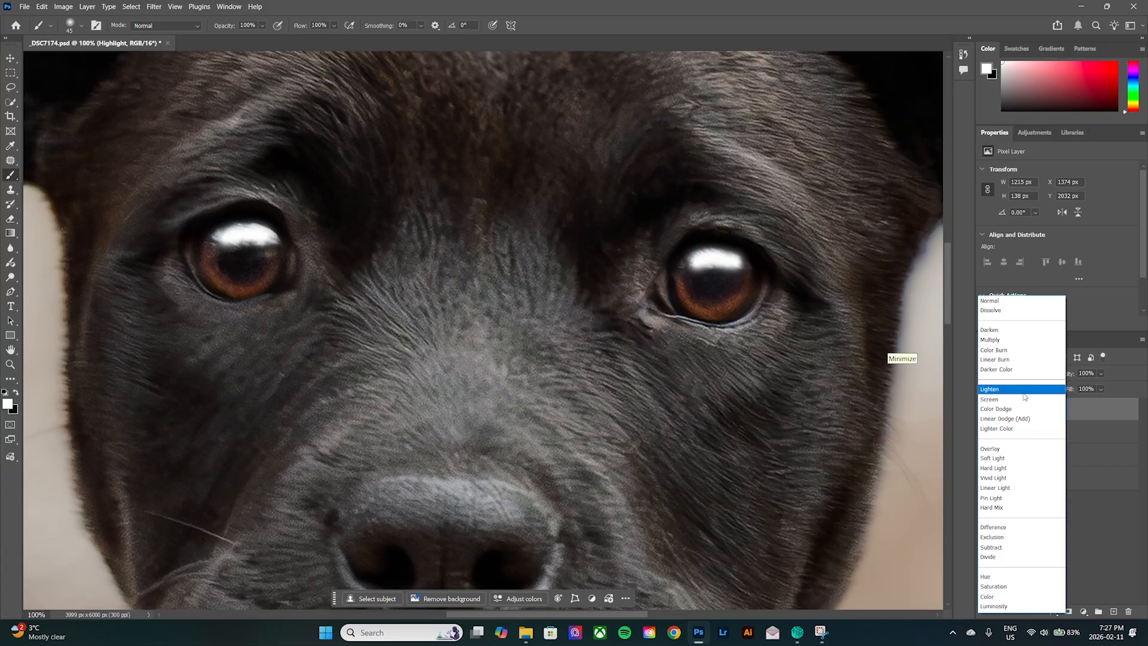
{"action": "left_click", "coordinate": [1022, 399]}
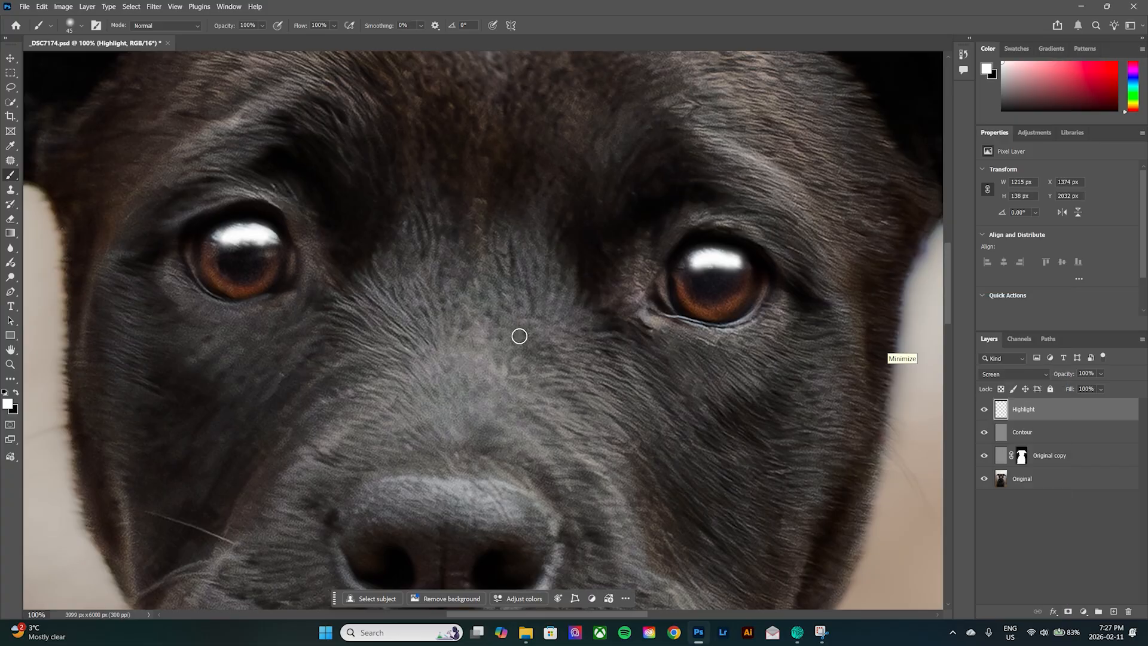
Soften the painted catchlights with a size 125 Eraser at 40% opacity and set the Highlight layer's opacity to 20%.
{"action": "key", "text": "e"}
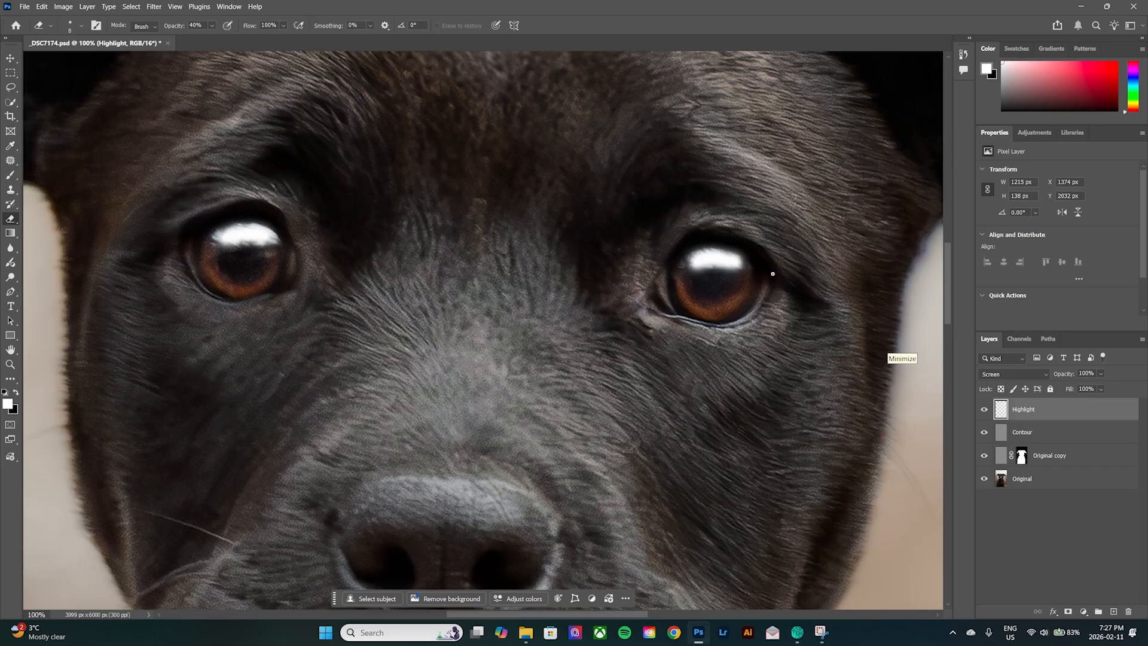
{"action": "key", "text": "bracketright"}
{"action": "key", "text": "bracketright"}
{"action": "key", "text": "bracketright"}
{"action": "key", "text": "bracketright"}
{"action": "key", "text": "bracketright"}
{"action": "key", "text": "bracketright"}
{"action": "key", "text": "bracketright"}
{"action": "key", "text": "bracketright"}
{"action": "key", "text": "bracketright"}
{"action": "key", "text": "bracketright"}
{"action": "key", "text": "bracketright"}
{"action": "key", "text": "bracketright"}
{"action": "key", "text": "bracketright"}
{"action": "key", "text": "bracketright"}
{"action": "key", "text": "bracketright"}
{"action": "key", "text": "bracketright"}
{"action": "key", "text": "bracketright"}
{"action": "key", "text": "bracketright"}
{"action": "key", "text": "bracketright"}
{"action": "key", "text": "bracketright"}
{"action": "right_click", "coordinate": [12, 219]}
{"action": "left_click", "coordinate": [51, 222]}
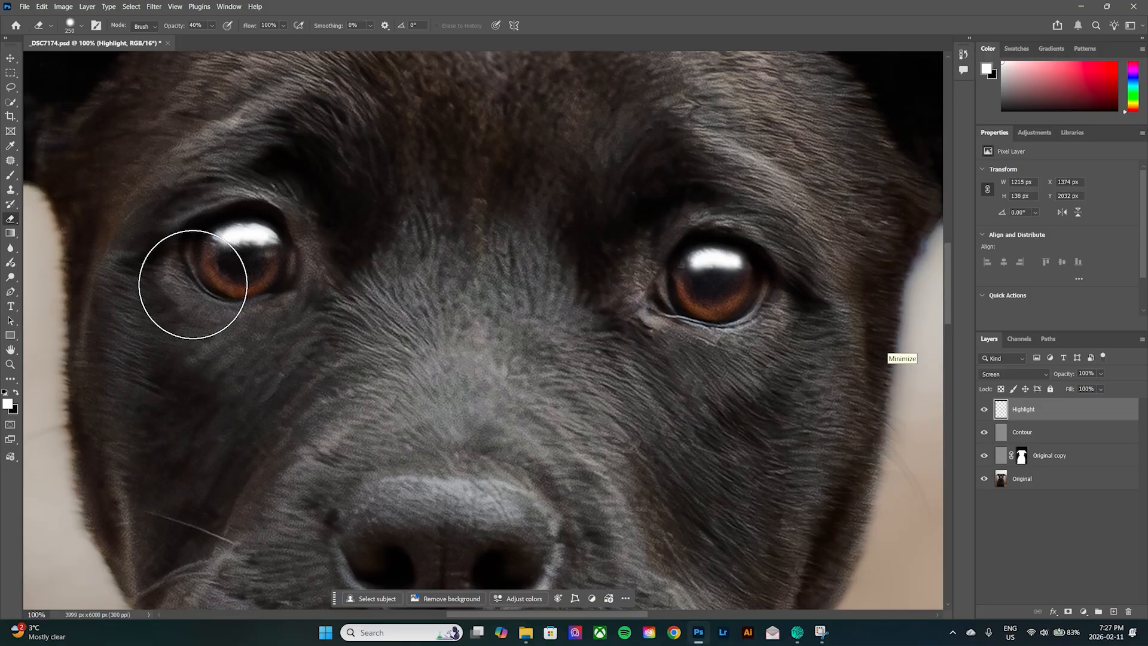
{"action": "key", "text": "bracketleft"}
{"action": "key", "text": "bracketleft"}
{"action": "key", "text": "bracketleft"}
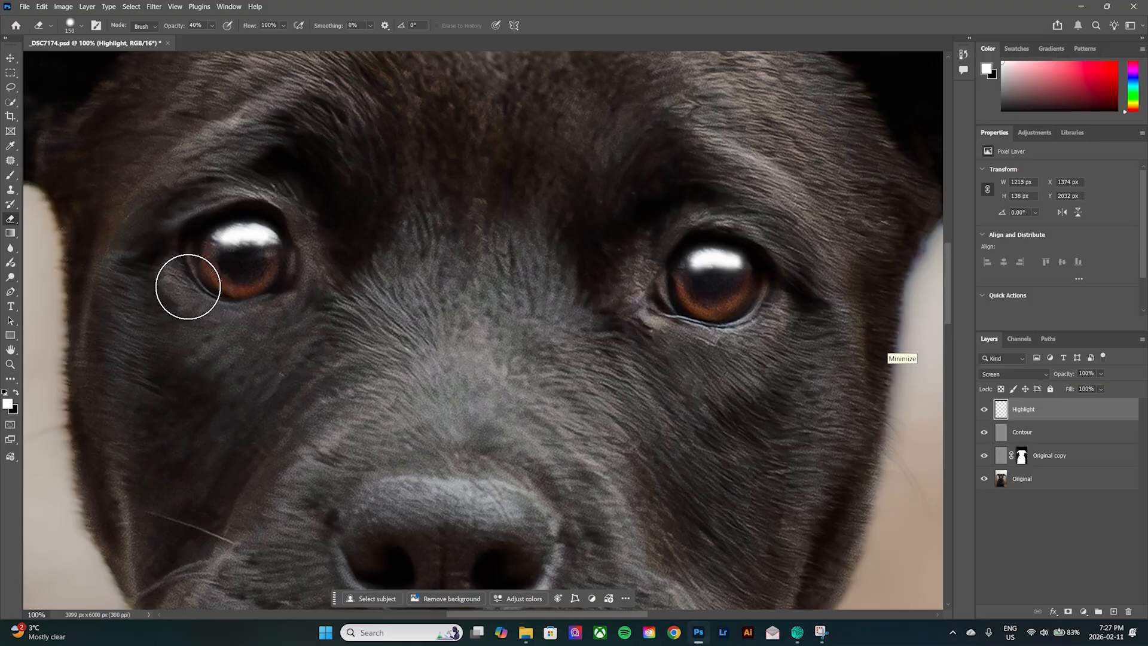
{"action": "key", "text": "bracketleft"}
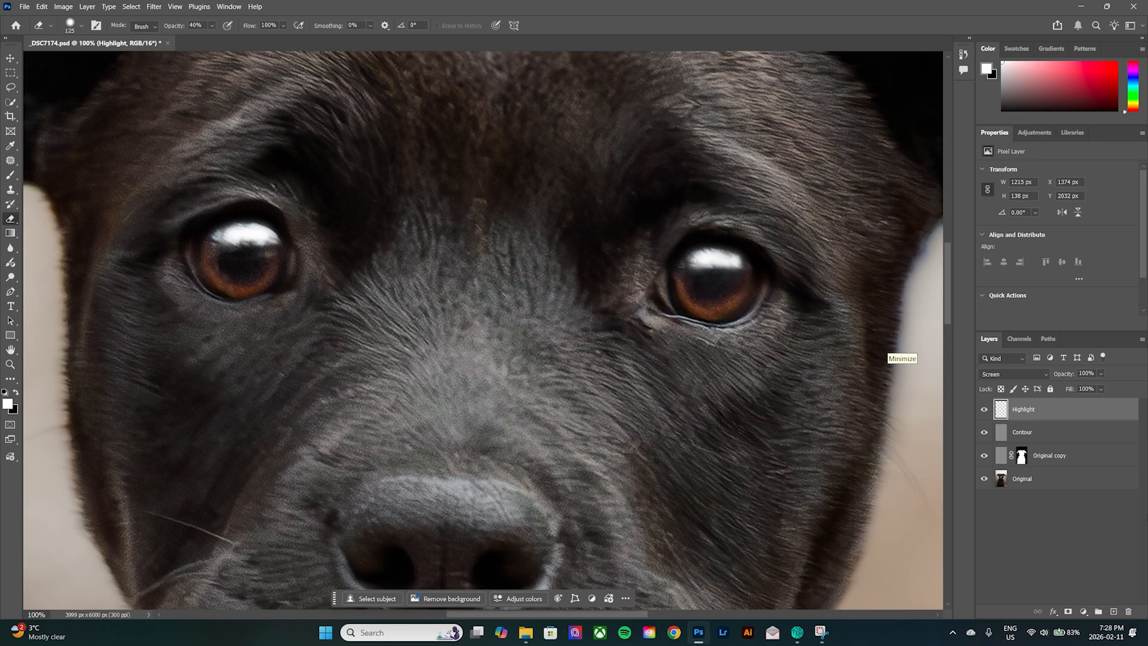
{"action": "left_click_drag", "start_coordinate": [1100, 371], "coordinate": [1034, 370]}
{"action": "type", "text": "2"}
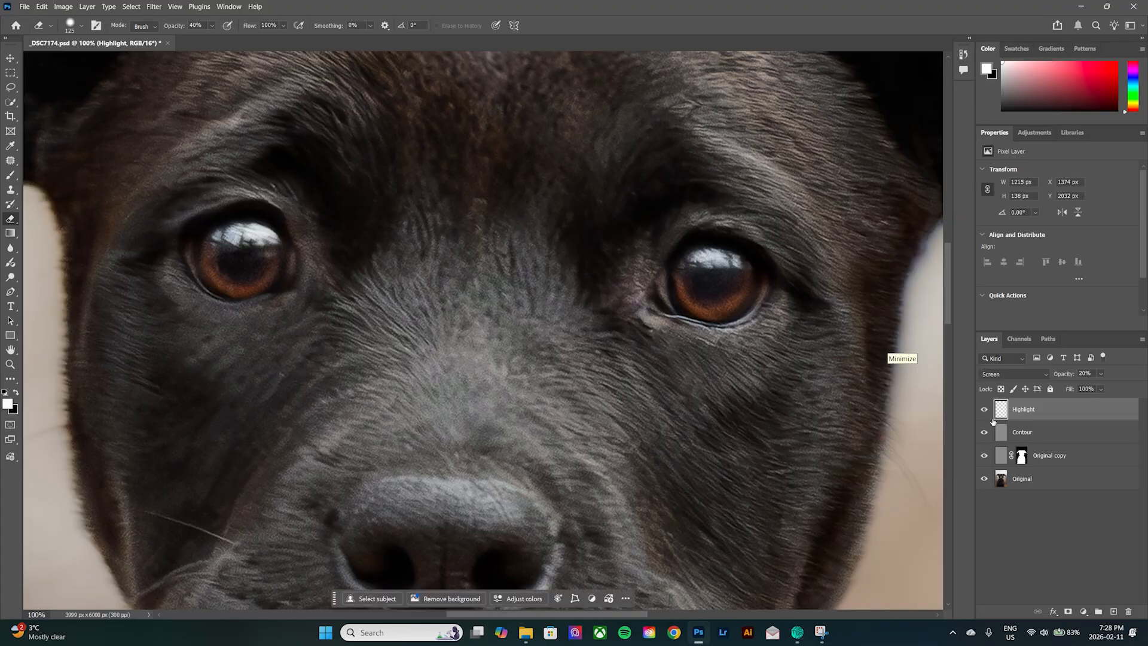
Add a new layer between Highlight and Contour and rename it Inner.
{"action": "left_click", "coordinate": [1113, 611]}
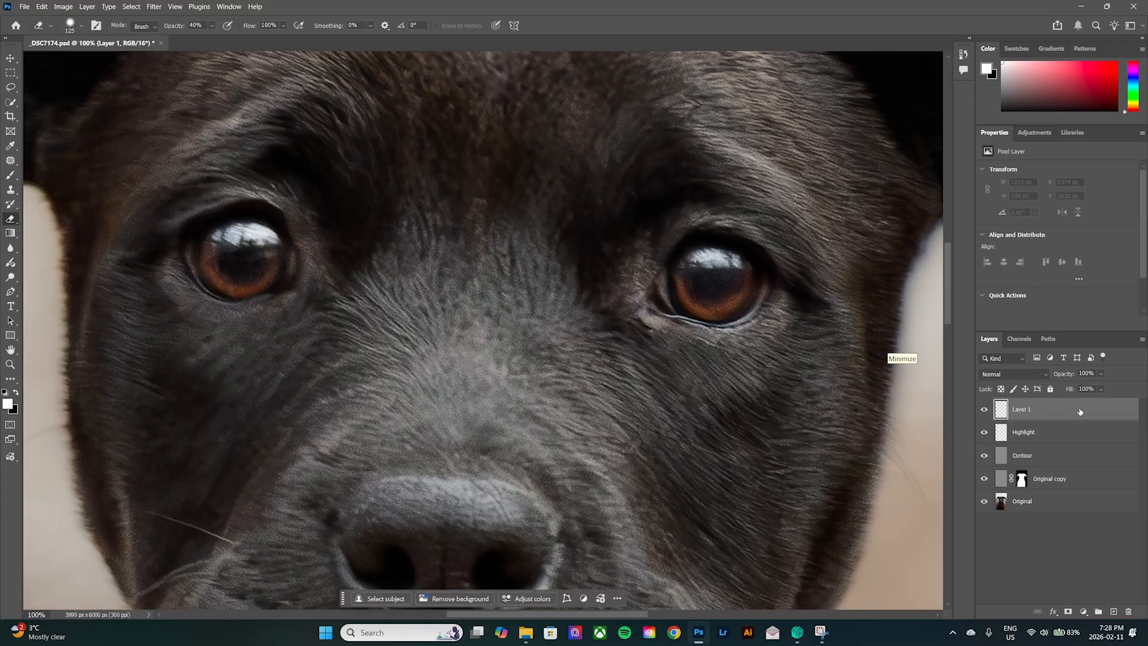
{"action": "left_click_drag", "start_coordinate": [1079, 412], "coordinate": [1052, 442]}
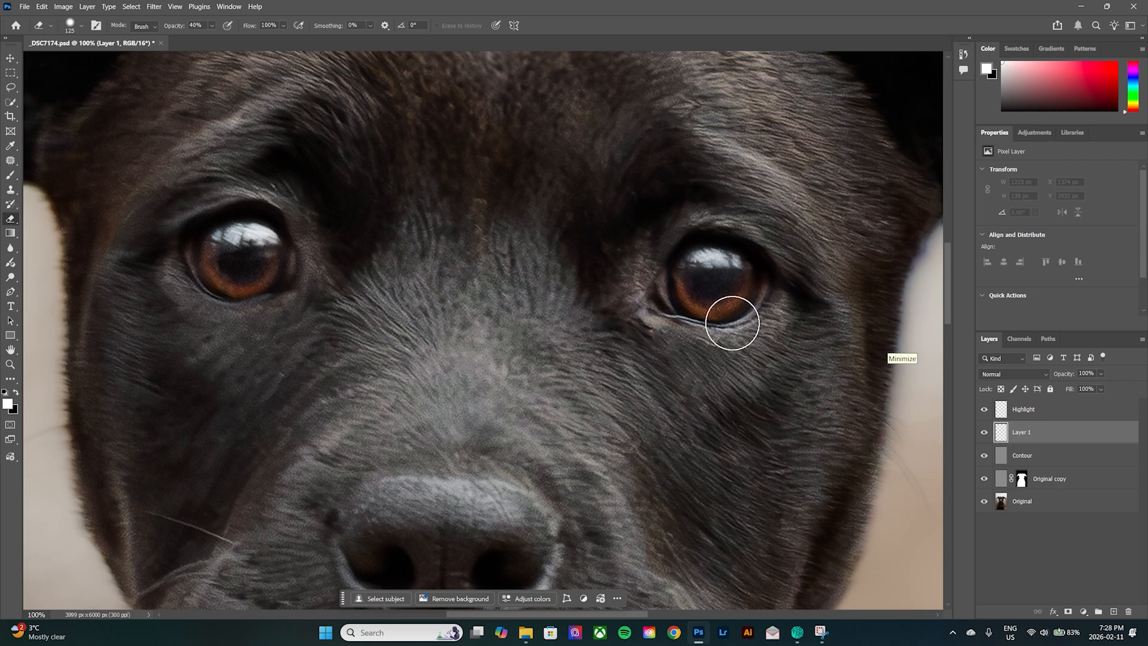
{"action": "double_click", "coordinate": [1023, 433]}
{"action": "type", "text": "Inner"}
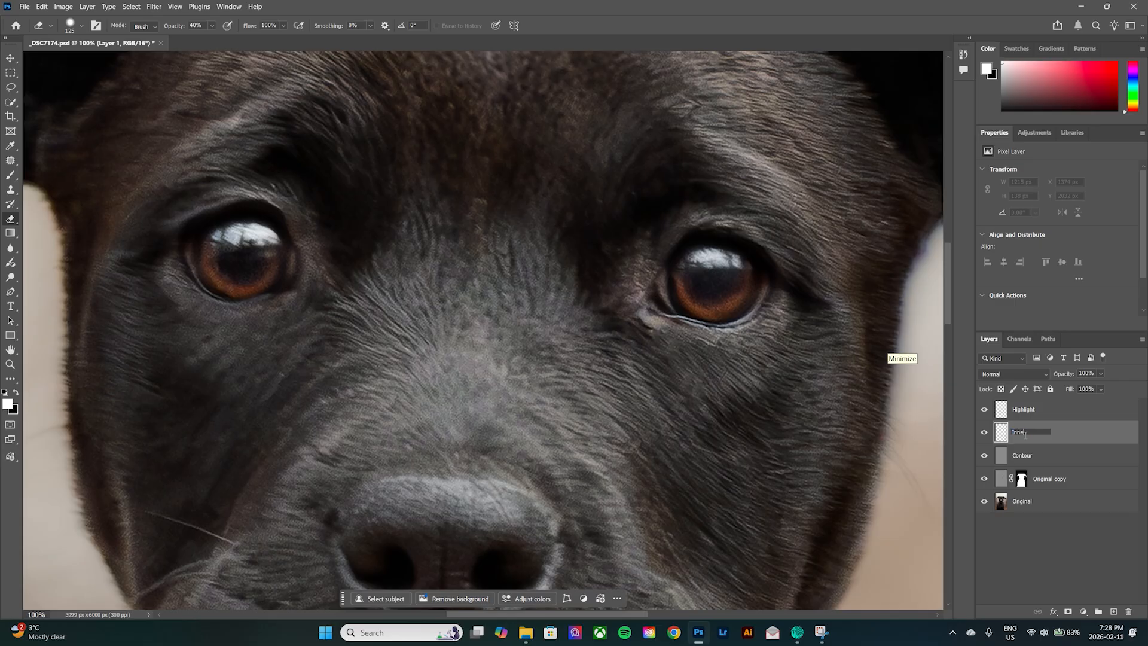
{"action": "key", "text": "Return"}
Paint the pupils of both eyes black on the Inner layer with the Brush at 100% opacity.
{"action": "key", "text": "x"}
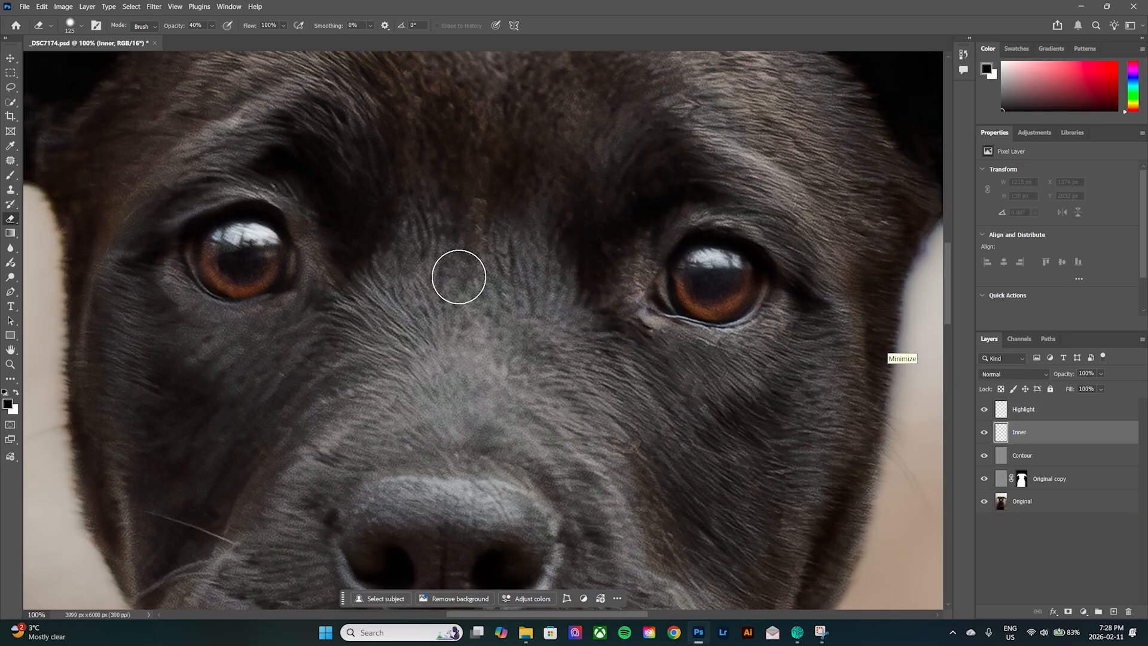
{"action": "key", "text": "bracketleft"}
{"action": "key", "text": "bracketleft"}
{"action": "key", "text": "bracketleft"}
{"action": "key", "text": "bracketleft"}
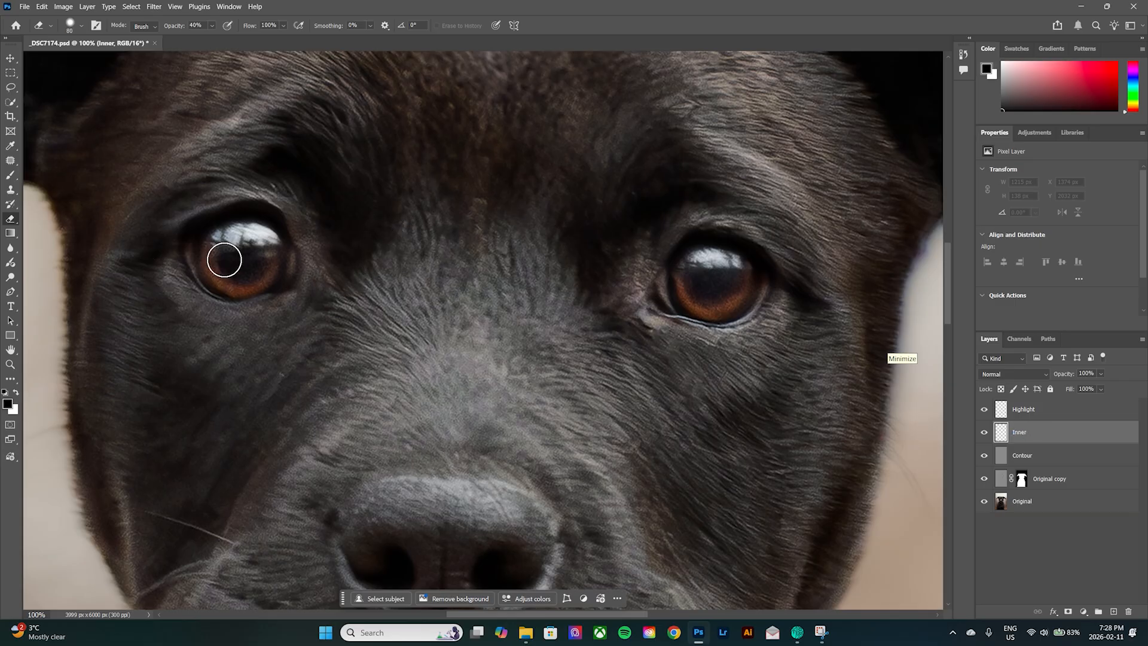
{"action": "key", "text": "b"}
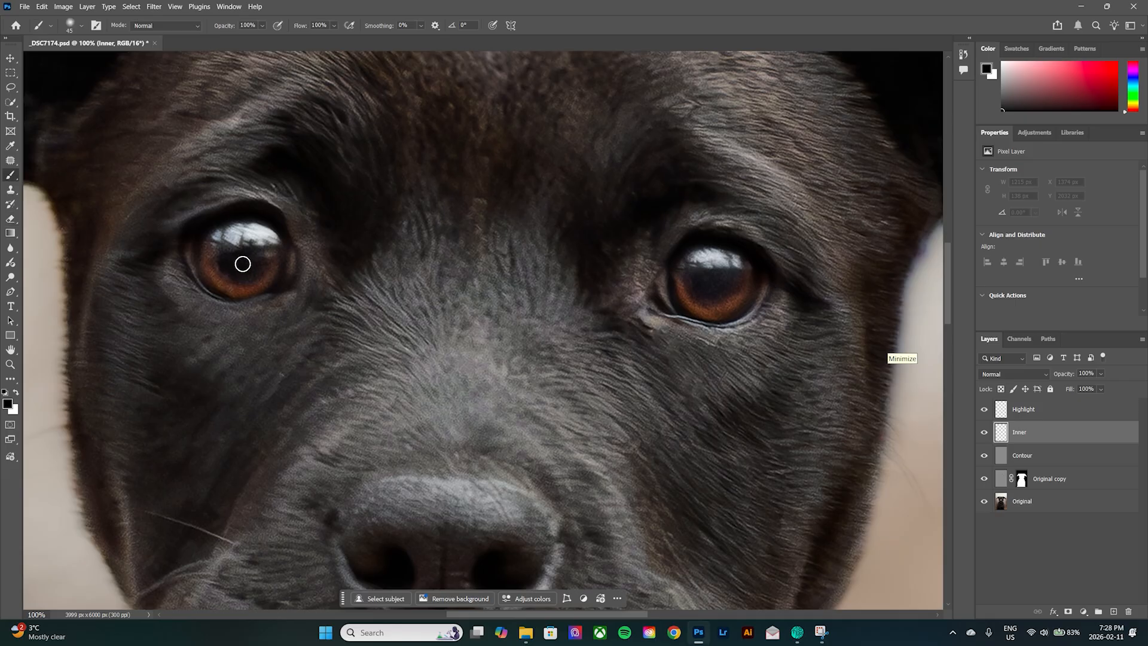
{"action": "mouse_move", "coordinate": [242, 269]}
{"action": "left_mouse_down"}
{"action": "mouse_move", "coordinate": [246, 257]}
{"action": "mouse_move", "coordinate": [233, 257]}
{"action": "mouse_move", "coordinate": [242, 264]}
{"action": "left_mouse_up"}
{"action": "key", "text": "bracketright"}
{"action": "key", "text": "bracketright"}
{"action": "key", "text": "bracketright"}
{"action": "key", "text": "bracketright"}
{"action": "mouse_move", "coordinate": [724, 272]}
{"action": "left_mouse_down"}
{"action": "mouse_move", "coordinate": [779, 315]}
{"action": "mouse_move", "coordinate": [750, 286]}
{"action": "mouse_move", "coordinate": [709, 280]}
{"action": "left_mouse_up"}
Set the Inner layer's blend mode to Darken and its opacity to 20%.
{"action": "left_click", "coordinate": [1023, 376]}
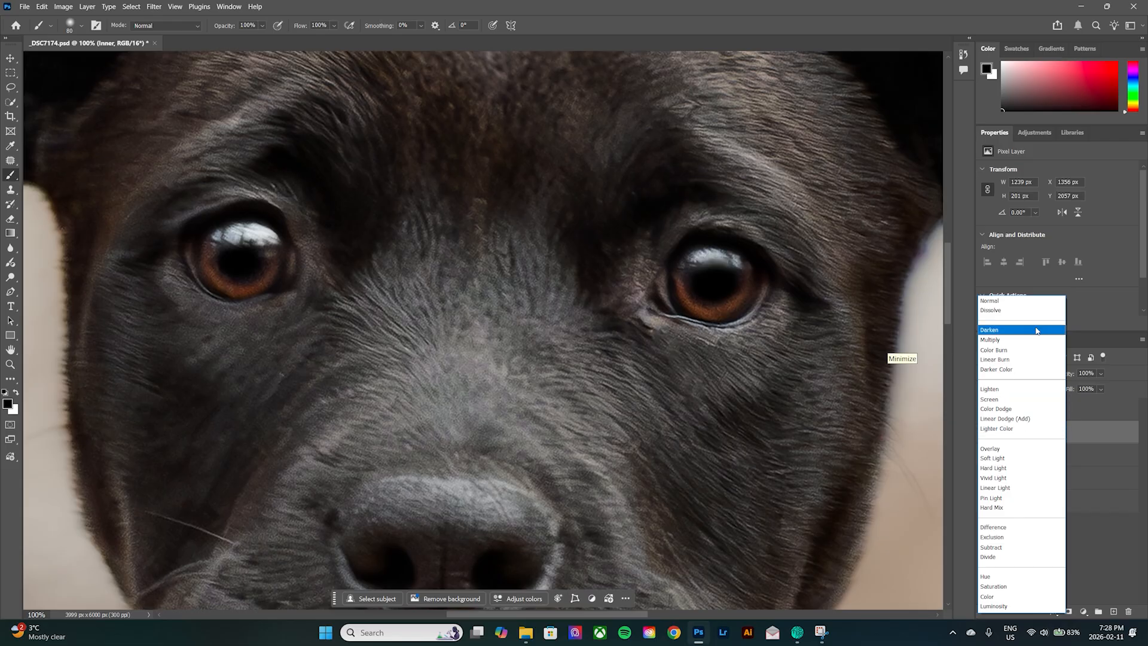
{"action": "left_click", "coordinate": [1031, 330]}
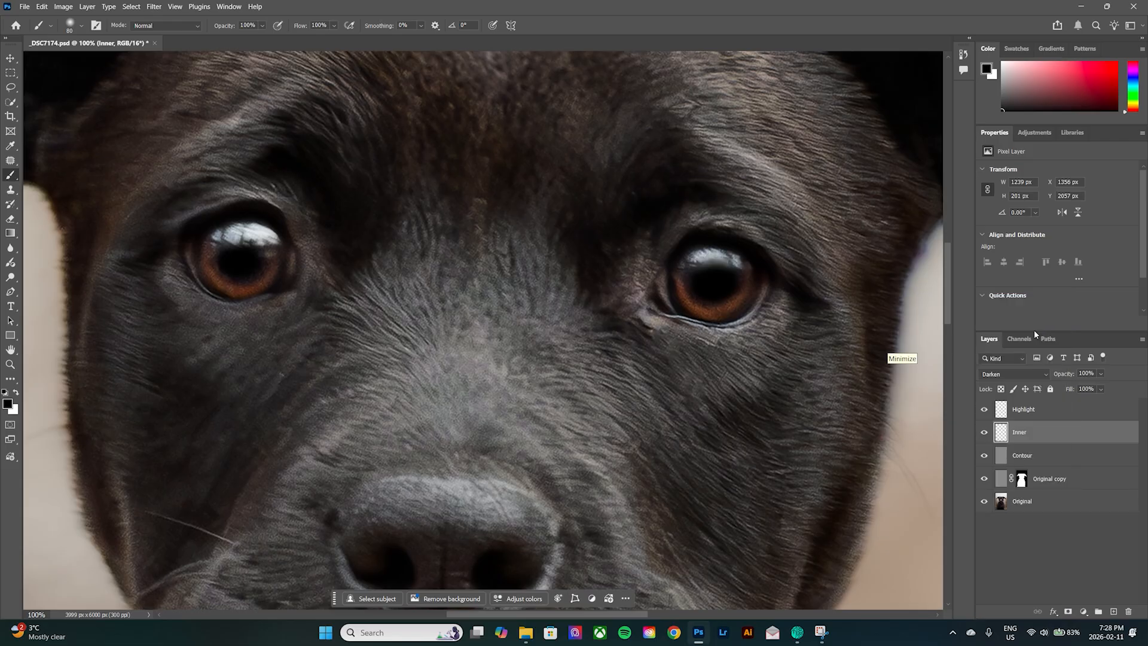
{"action": "left_click", "coordinate": [1099, 373]}
{"action": "left_click", "coordinate": [1090, 372]}
{"action": "type", "text": "20"}
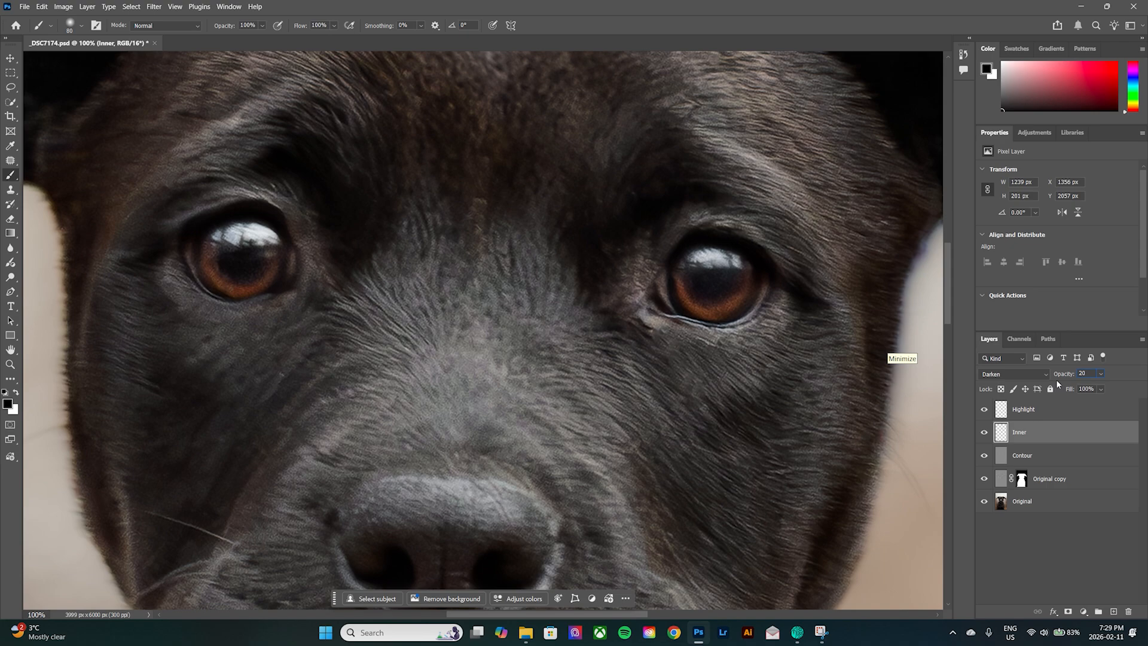
{"action": "key", "text": "Return"}
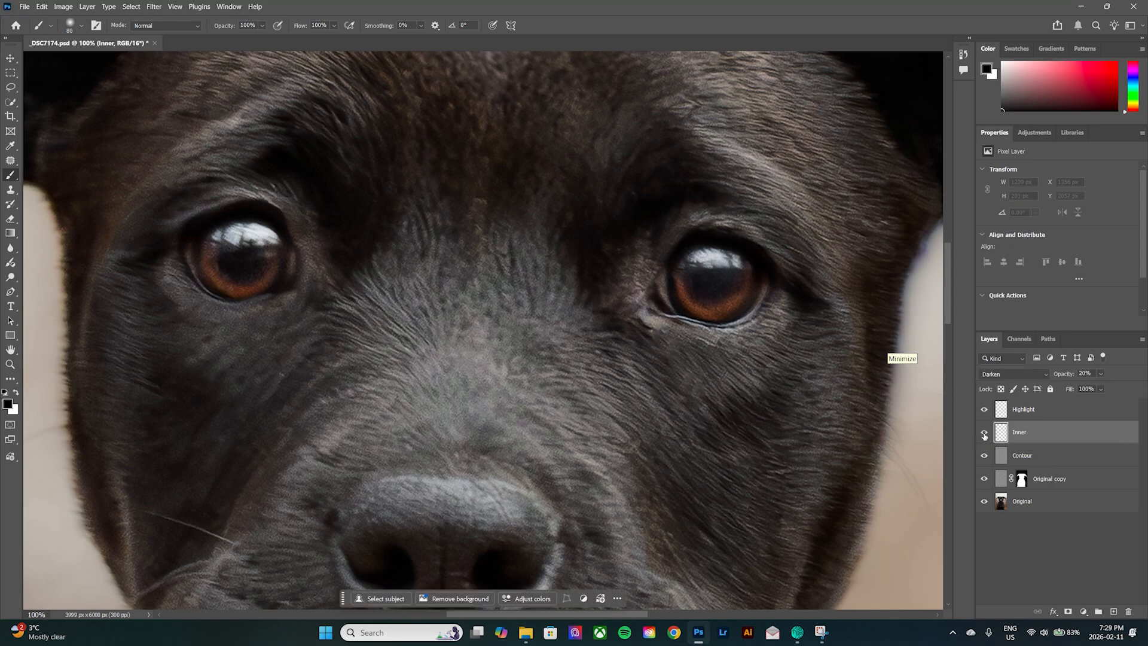
Add a new layer above Inner and paint a white arc along the lower iris of both eyes with a size 45 brush.
{"action": "left_click", "coordinate": [1113, 611]}
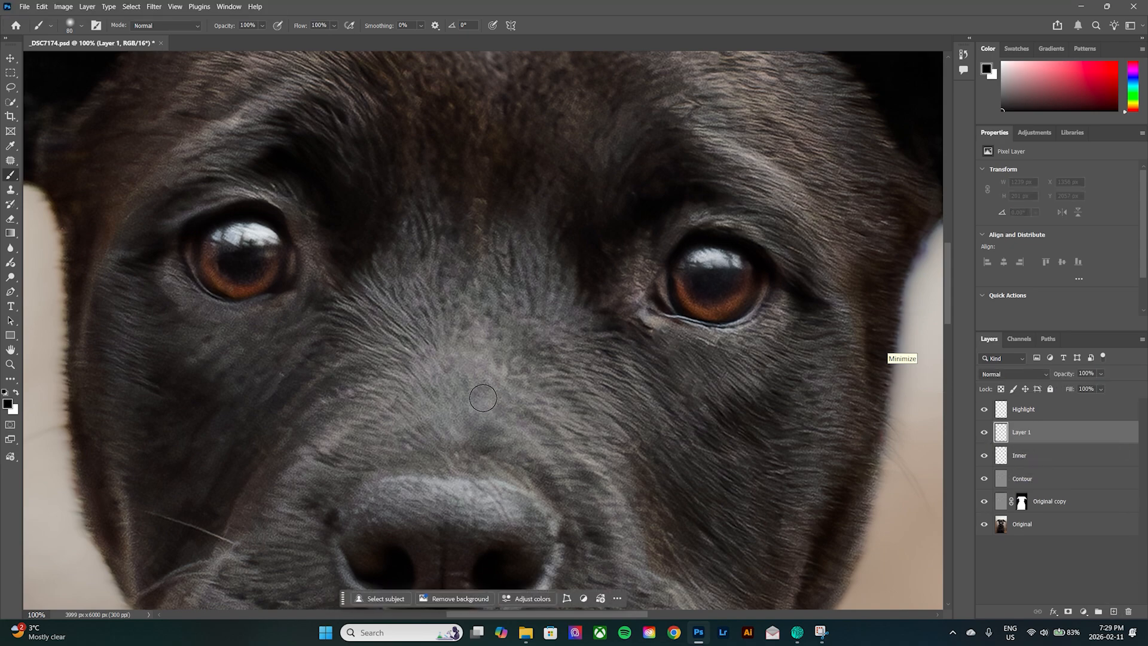
{"action": "key", "text": "x"}
{"action": "left_click", "coordinate": [16, 395]}
{"action": "left_click", "coordinate": [16, 395]}
{"action": "left_click", "coordinate": [17, 395]}
{"action": "left_click", "coordinate": [16, 394]}
{"action": "key", "text": "bracketleft"}
{"action": "key", "text": "bracketleft"}
{"action": "key", "text": "bracketleft"}
{"action": "key", "text": "bracketleft"}
{"action": "mouse_move", "coordinate": [205, 246]}
{"action": "left_mouse_down"}
{"action": "mouse_move", "coordinate": [227, 288]}
{"action": "mouse_move", "coordinate": [274, 269]}
{"action": "left_mouse_up"}
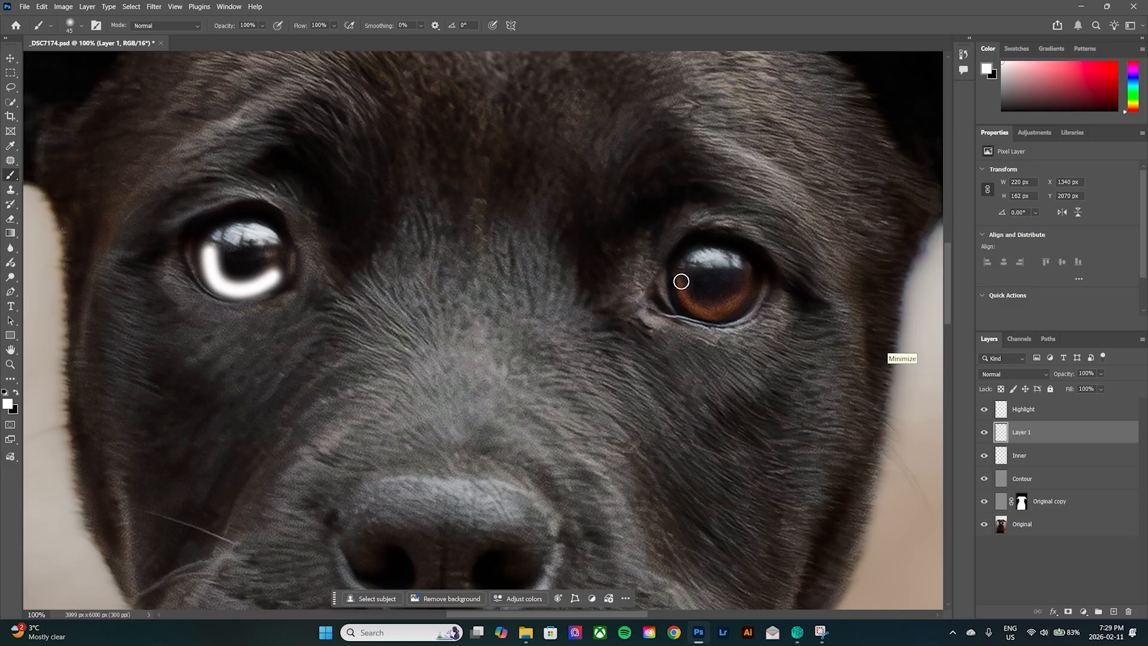
{"action": "mouse_move", "coordinate": [681, 276]}
{"action": "left_mouse_down"}
{"action": "mouse_move", "coordinate": [695, 305]}
{"action": "mouse_move", "coordinate": [718, 309]}
{"action": "mouse_move", "coordinate": [753, 279]}
{"action": "left_mouse_up"}
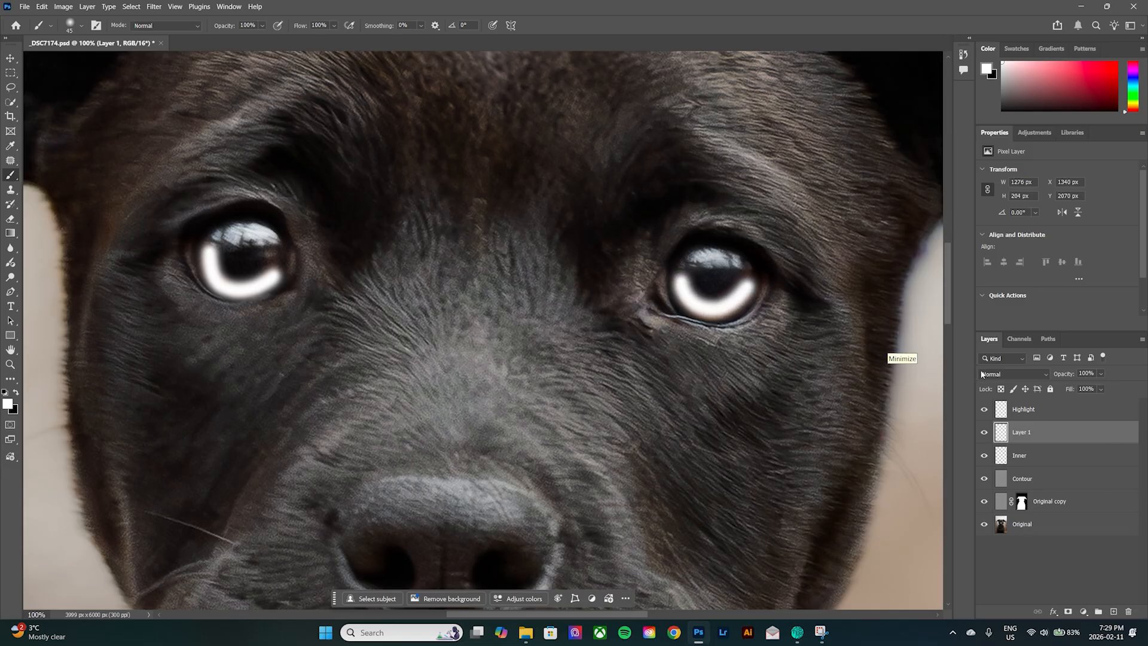
Set the iris layer's blend mode to Overlay and its opacity to 20%.
{"action": "left_click", "coordinate": [1020, 374]}
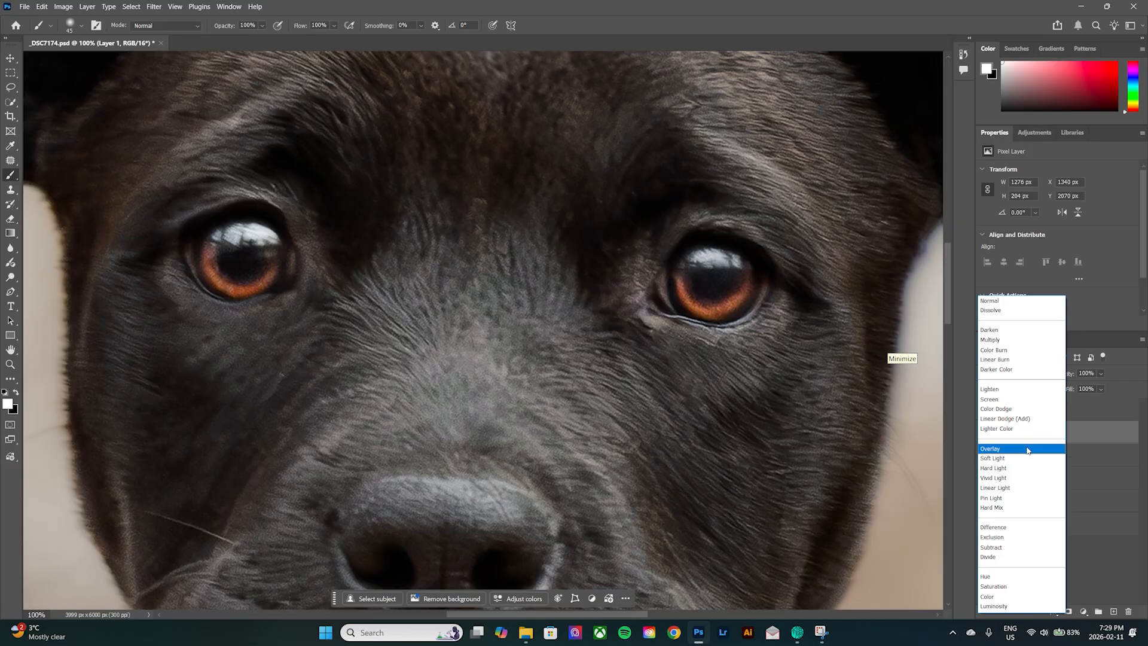
{"action": "left_click", "coordinate": [1028, 451]}
{"action": "left_click_drag", "start_coordinate": [1064, 374], "coordinate": [1032, 377]}
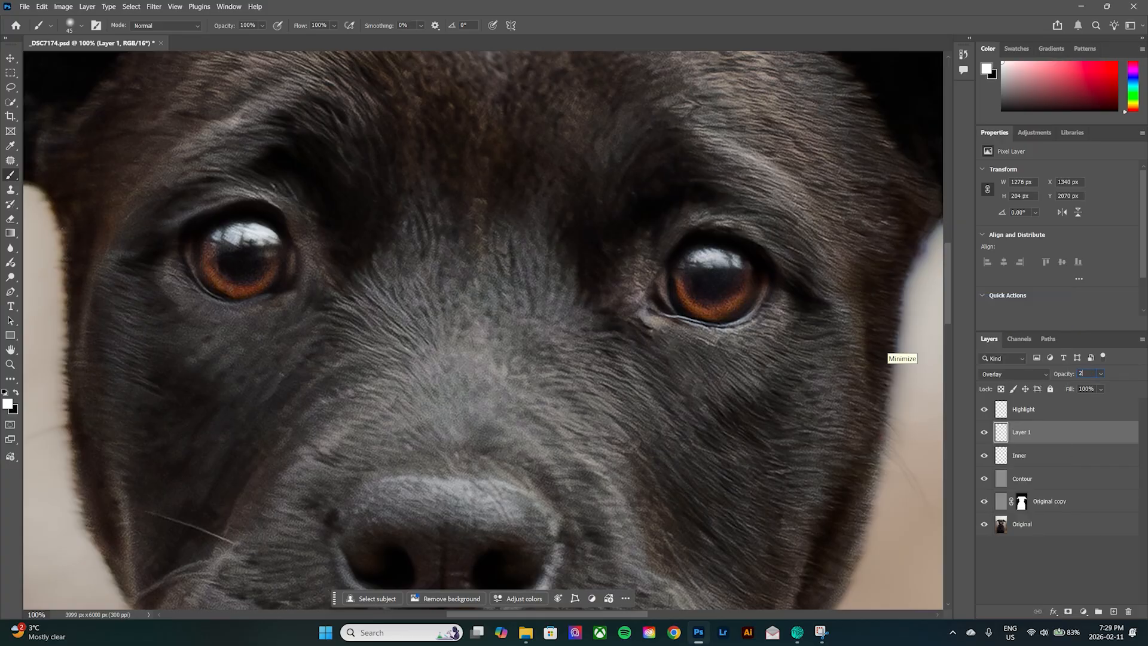
{"action": "key", "text": "e"}
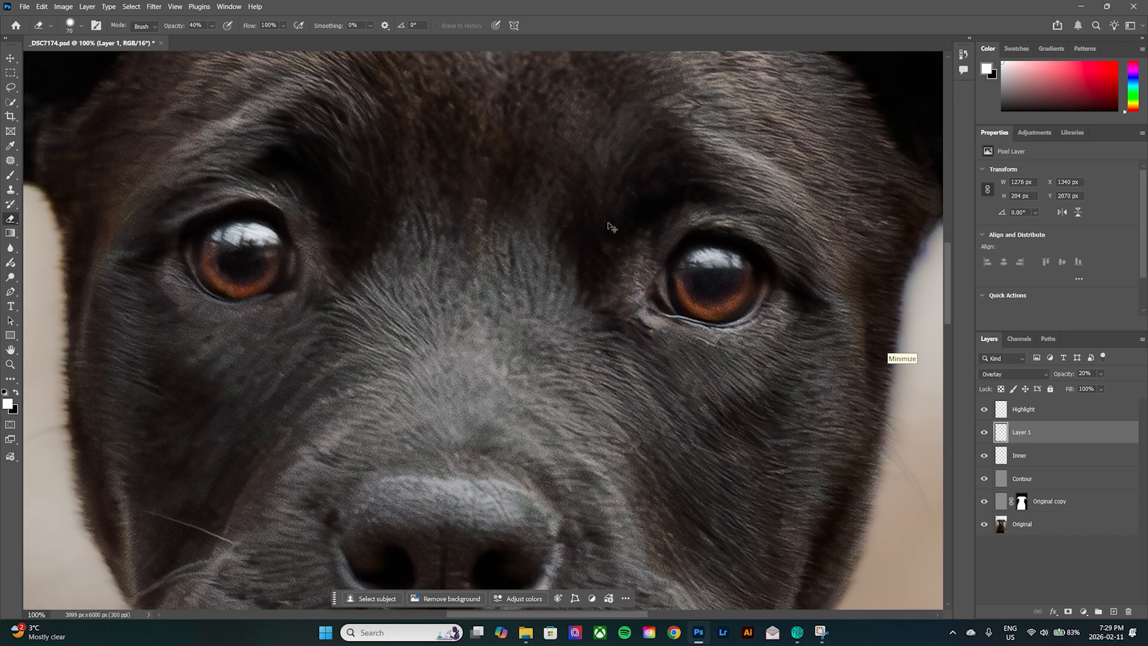
View the whole portrait and compare it with the eye layer group hidden and shown.
{"action": "key", "text": "ctrl+0"}
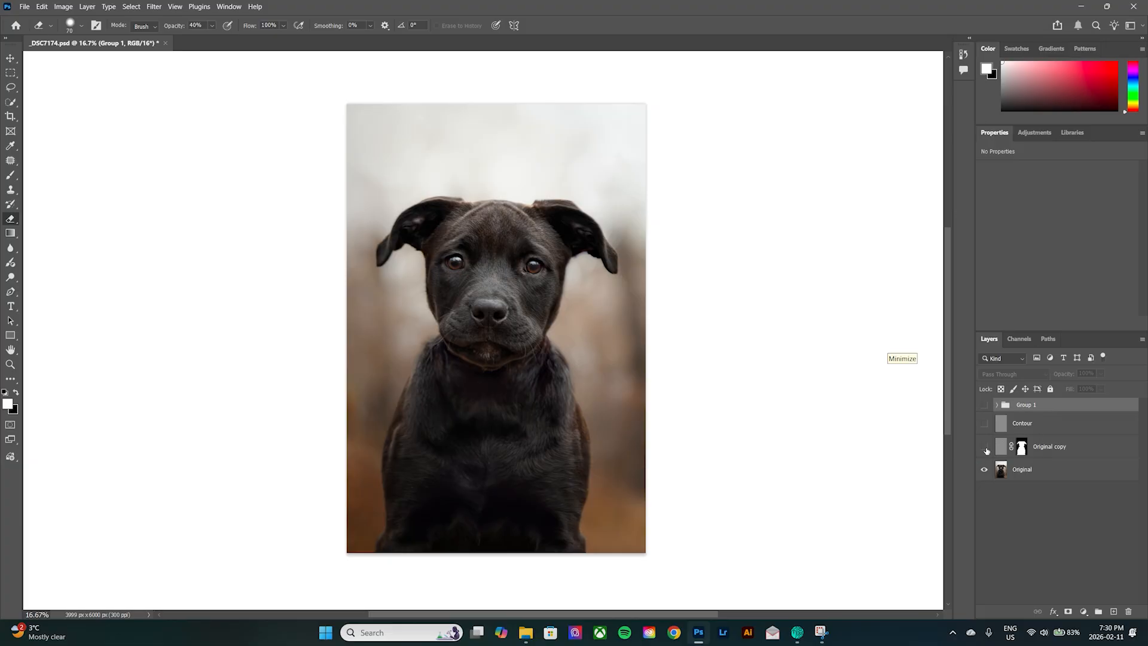
{"action": "left_click", "coordinate": [984, 405]}
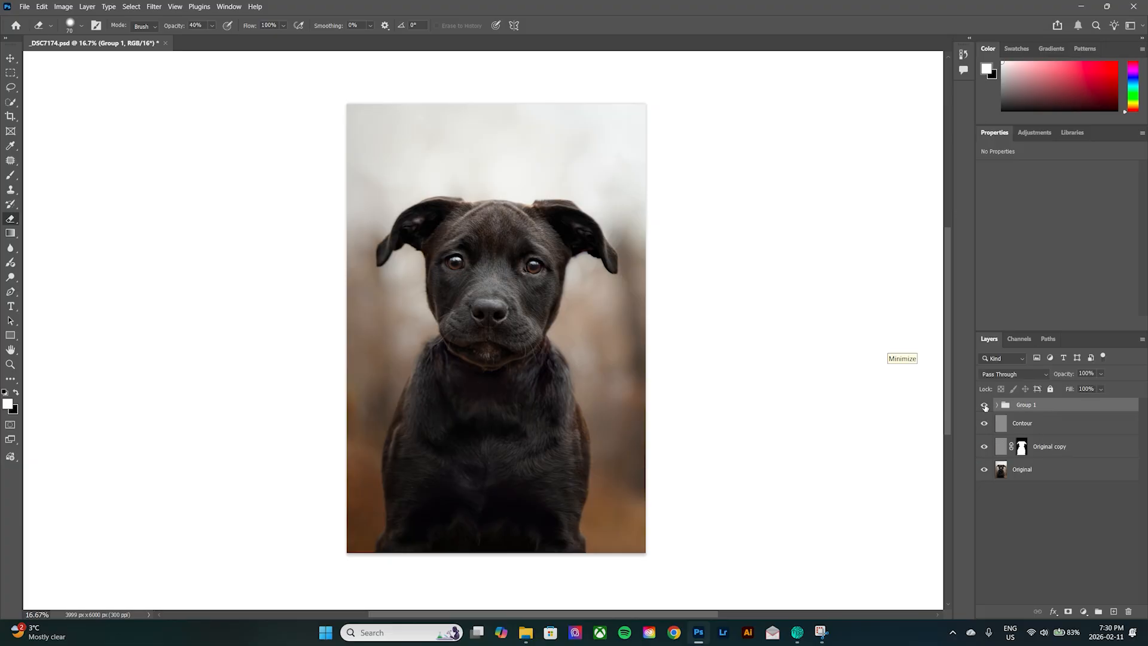